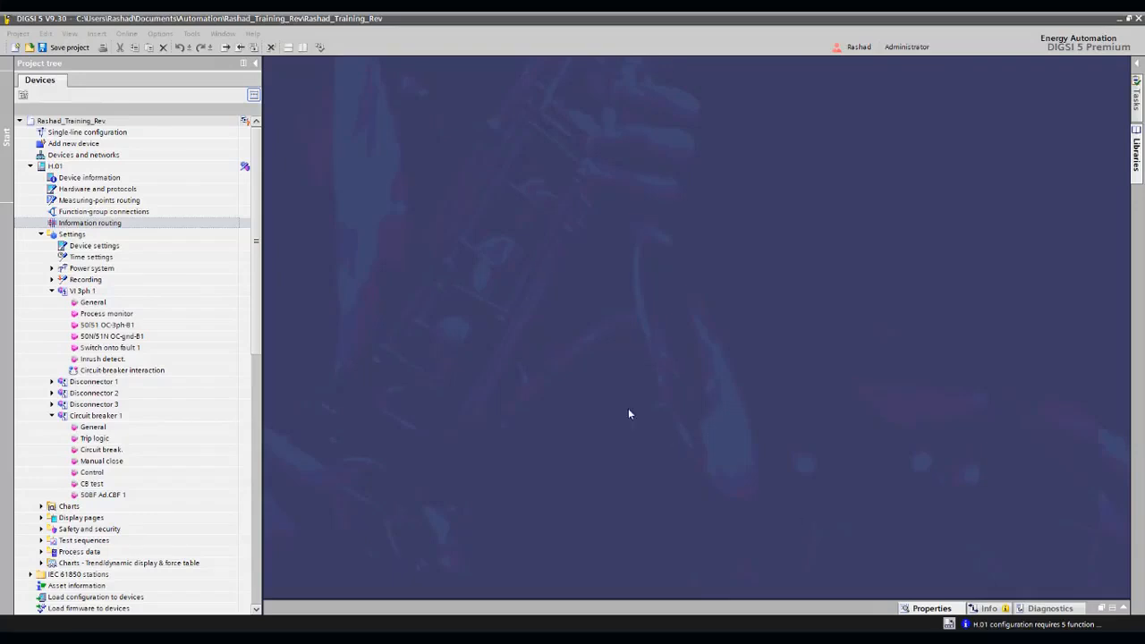
- Open the information routing of device H.01 and examine the OC group indication's Pickup and Operate signals under VI 3ph 1
double_click(114, 225)
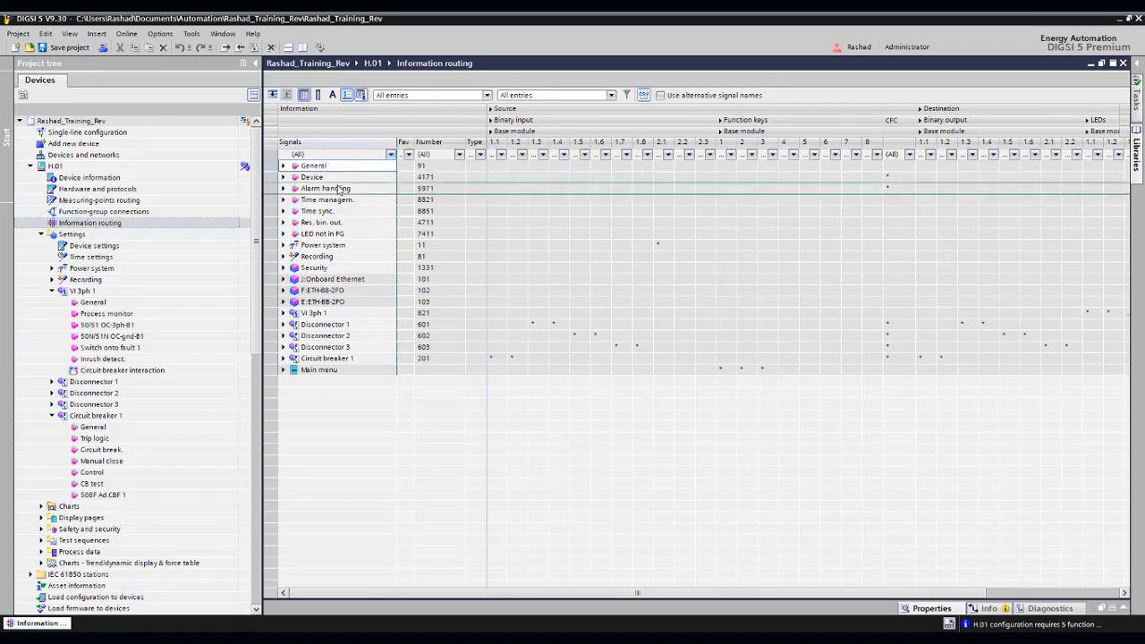
click(288, 317)
click(283, 314)
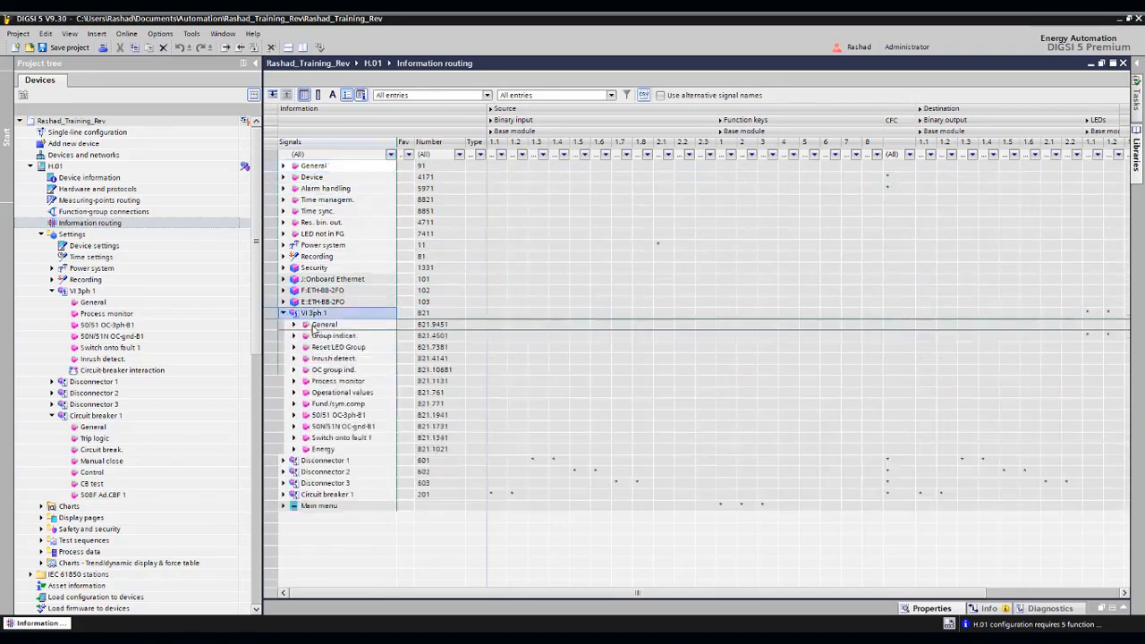
click(295, 370)
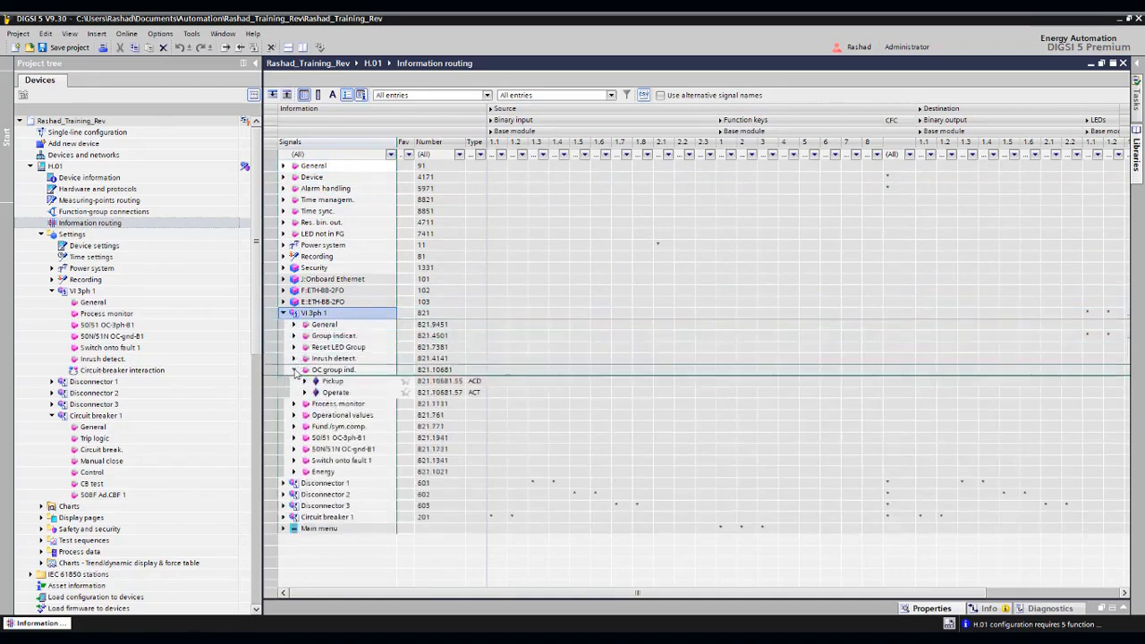
click(305, 382)
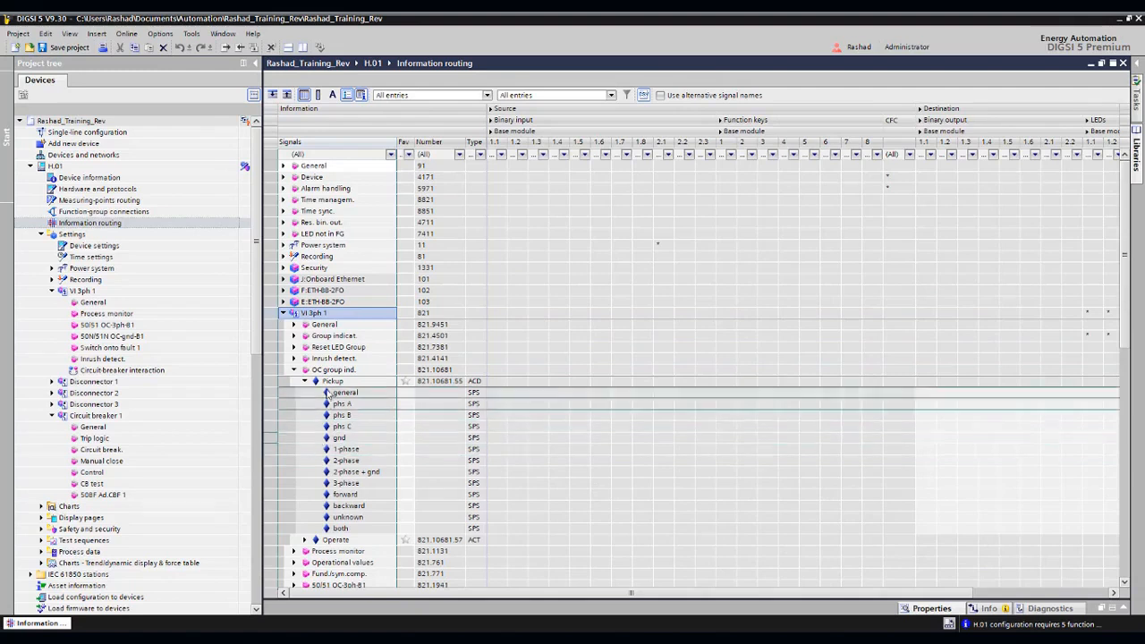
scroll(340, 316, down, 2)
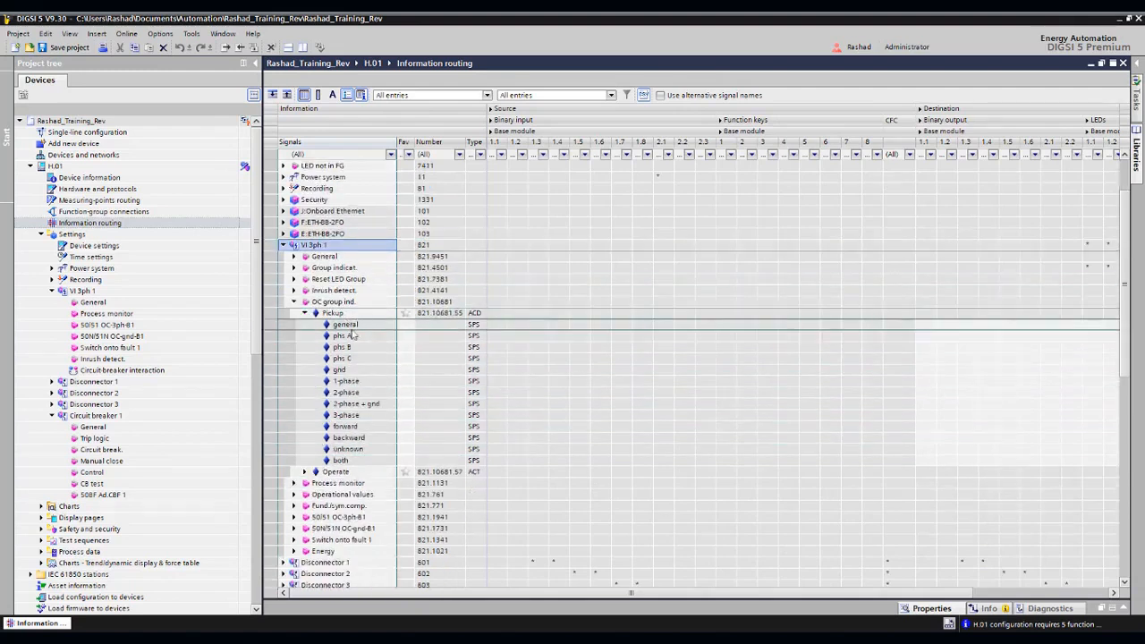
click(305, 471)
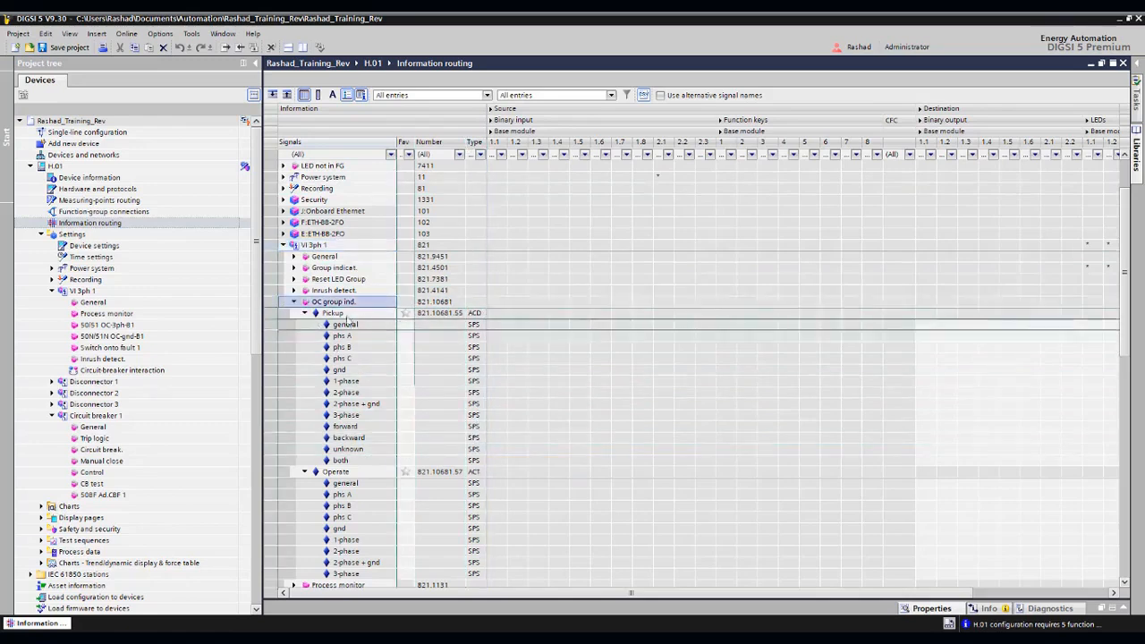
click(283, 246)
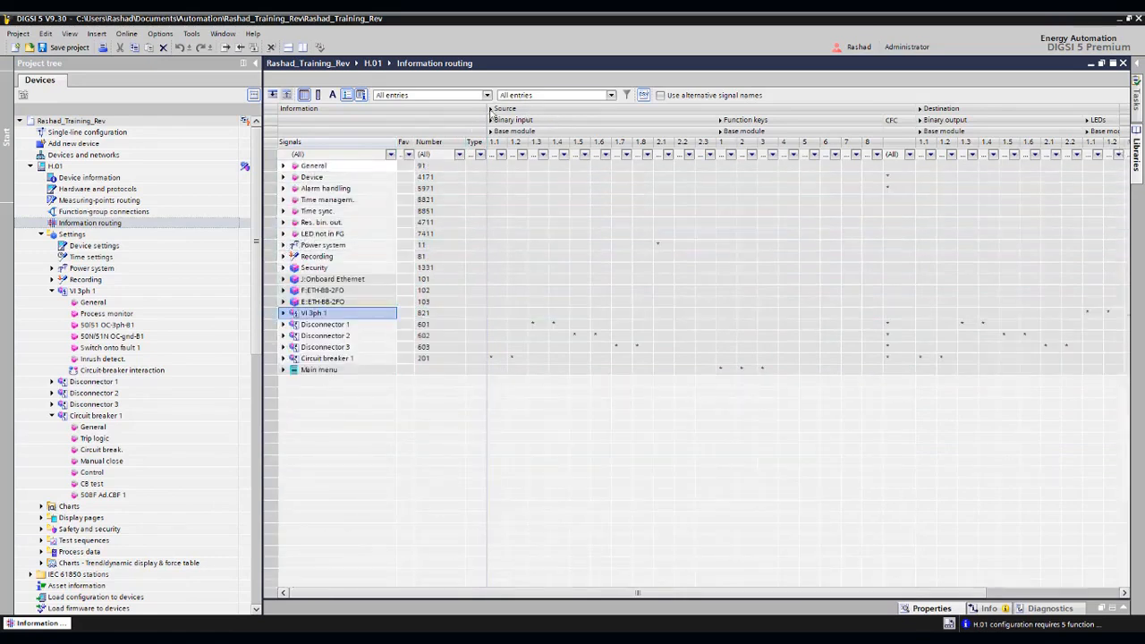
- Collapse and widen the Source and Destination column groups of the routing matrix, and re-expand only Source
click(491, 109)
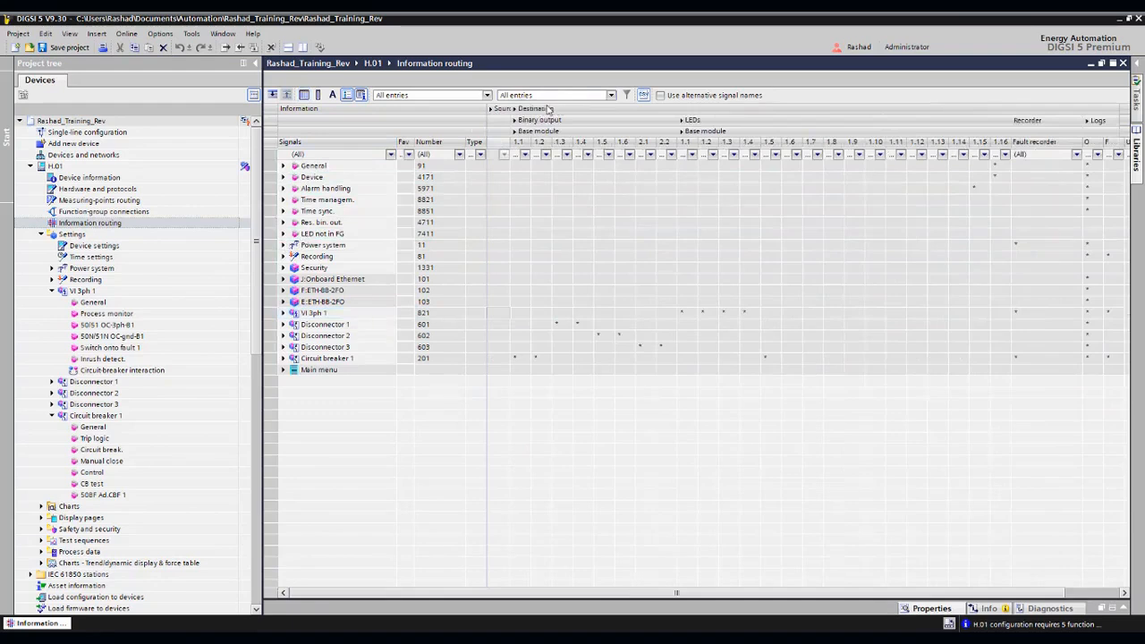
click(548, 109)
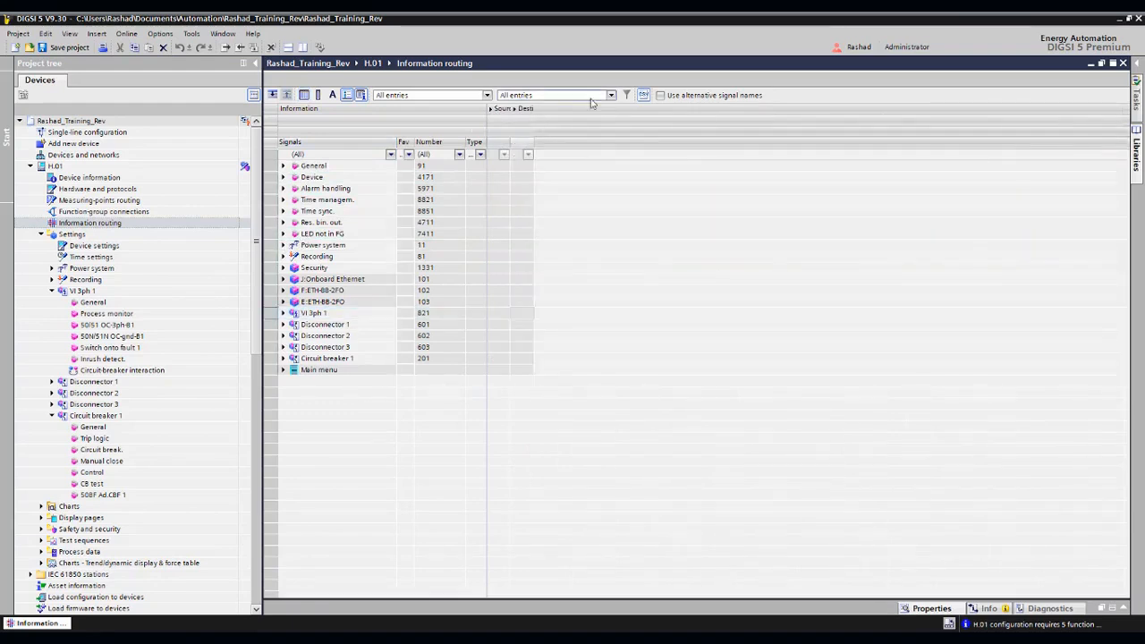
drag(522, 108, 616, 109)
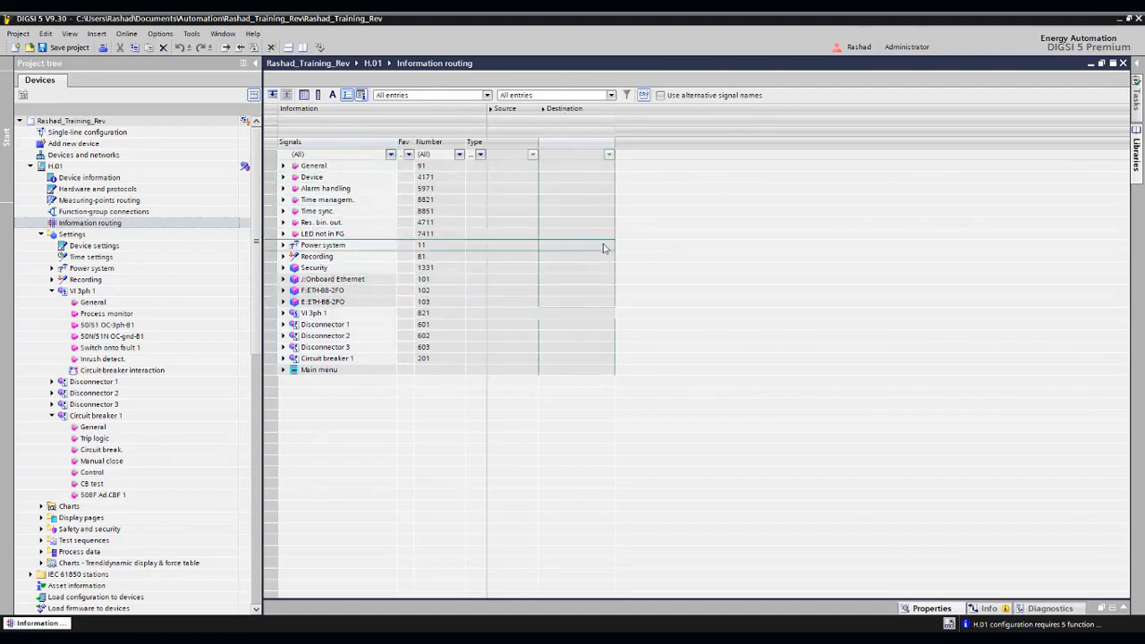
click(493, 111)
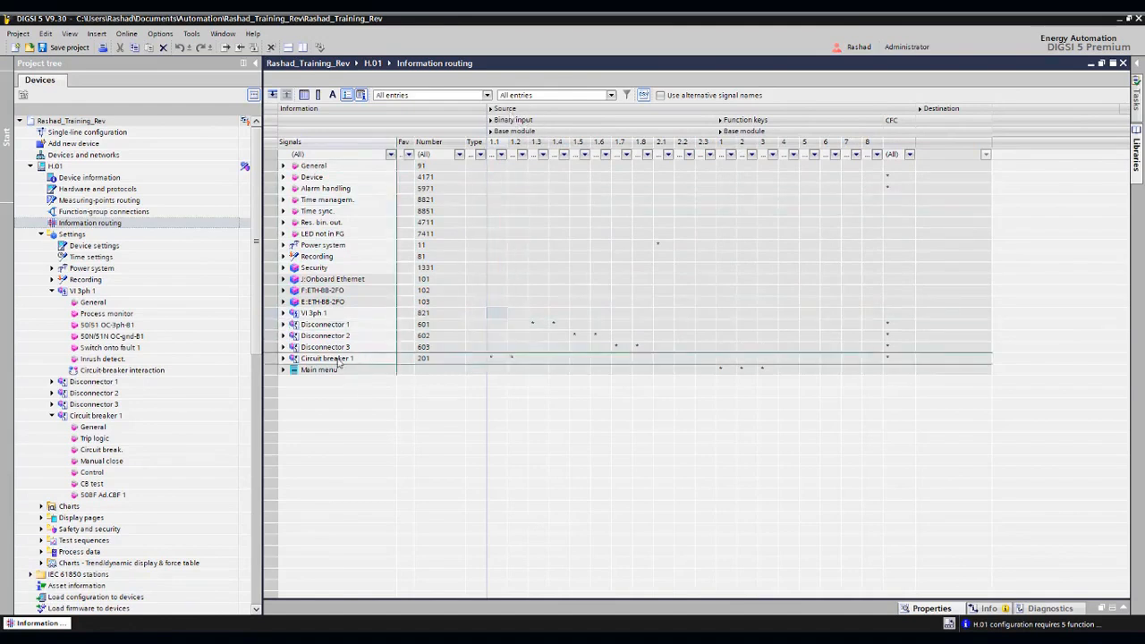
- Expand the Circuit break. signals of Circuit breaker 1 and examine how Position is routed to the binary inputs
click(284, 358)
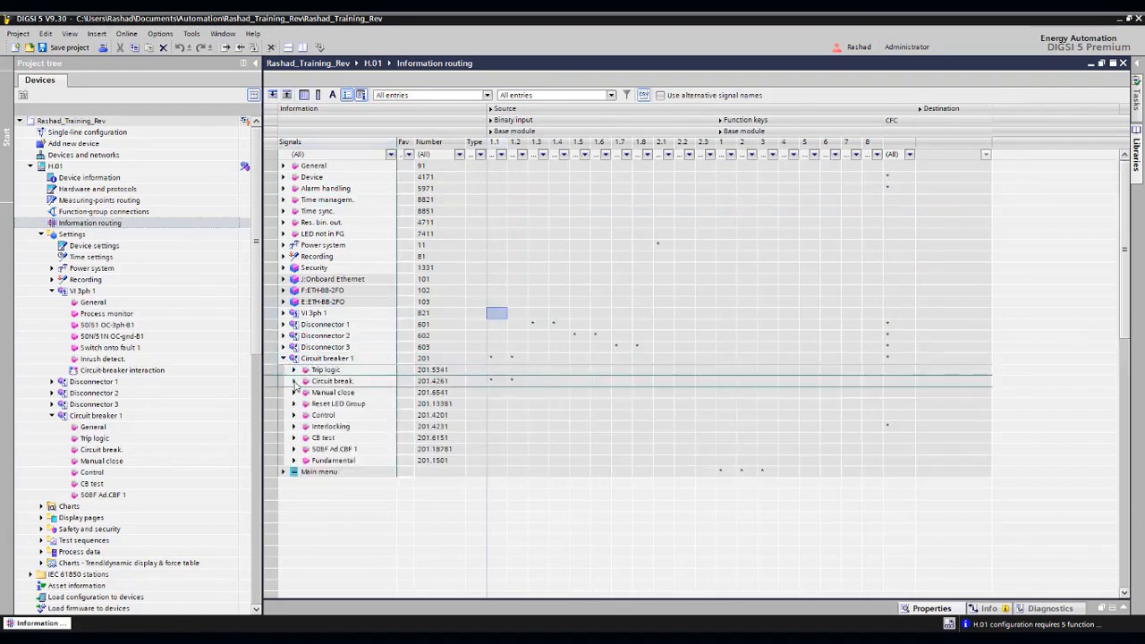
click(296, 381)
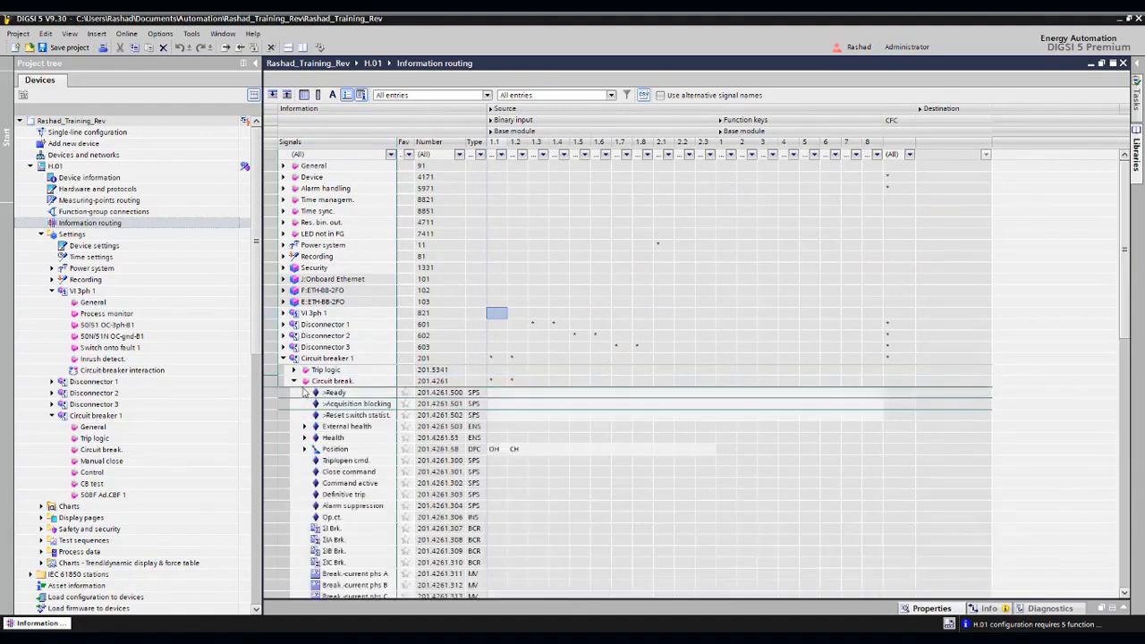
click(338, 449)
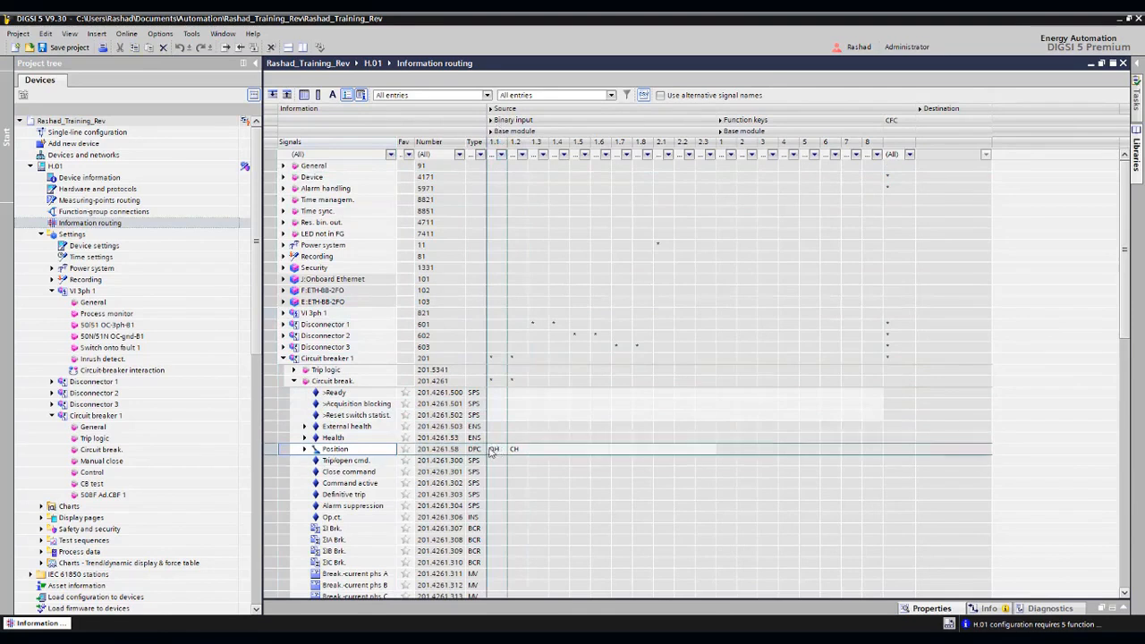
scroll(376, 424, down, 1)
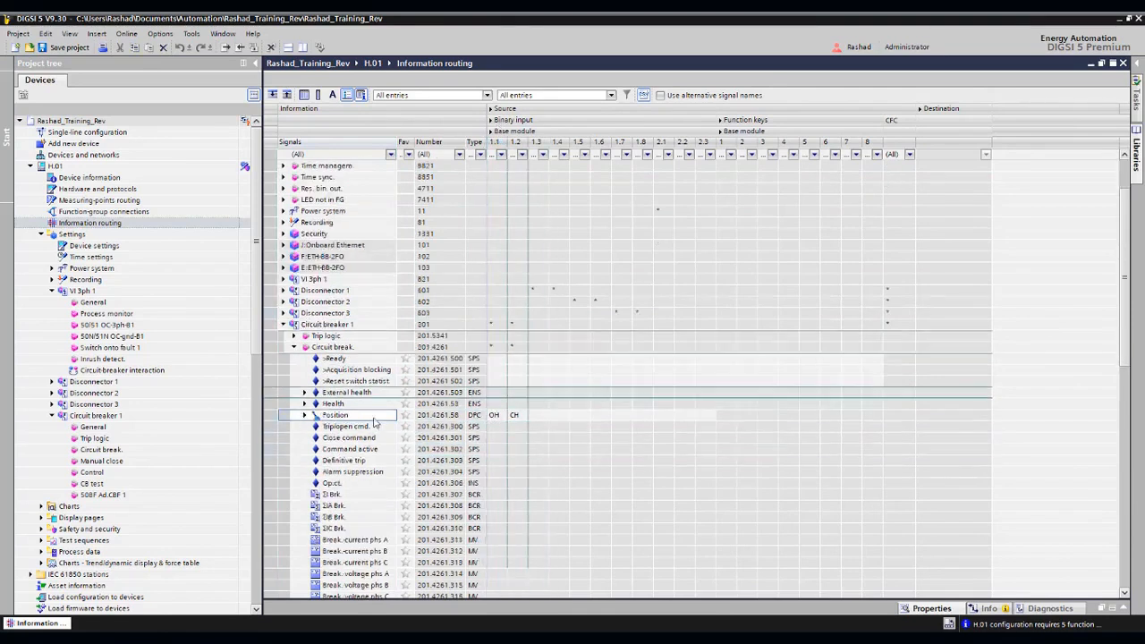
scroll(374, 421, down, 1)
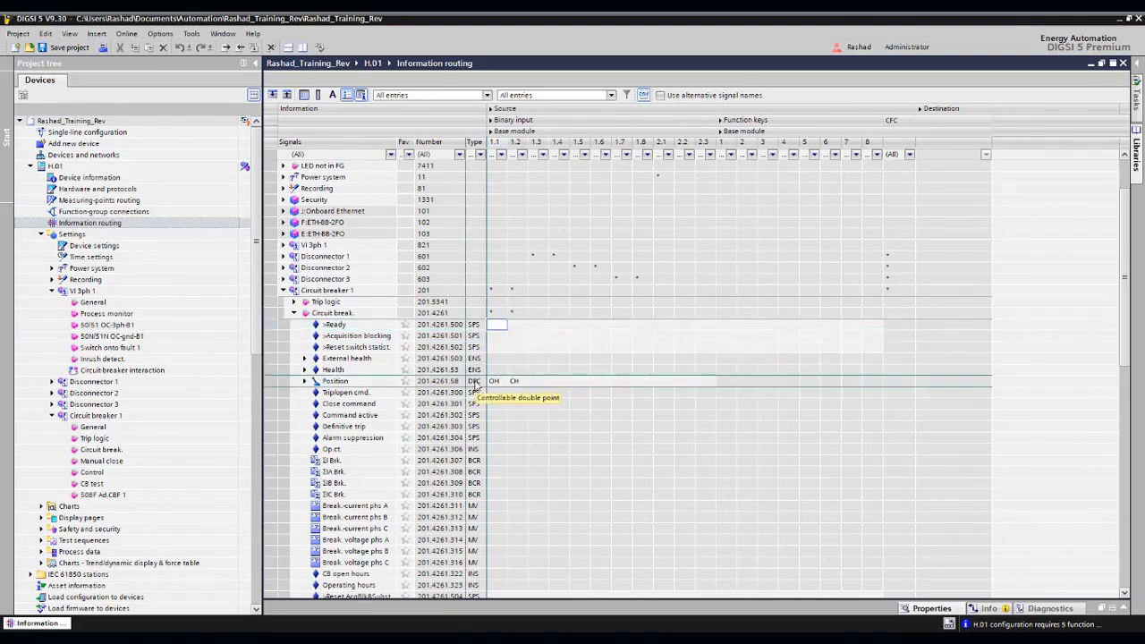
- Inspect the routing options of the >Ready signal on binary input 1.1 and of Position on inputs 1.3 and 1.4
right_click(500, 331)
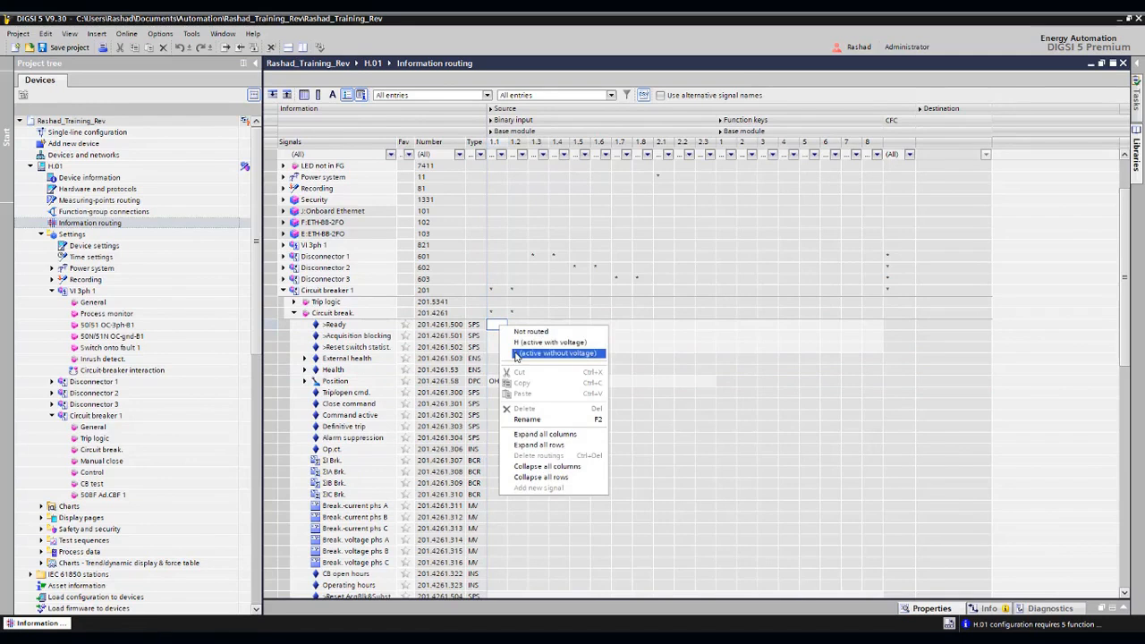
click(490, 338)
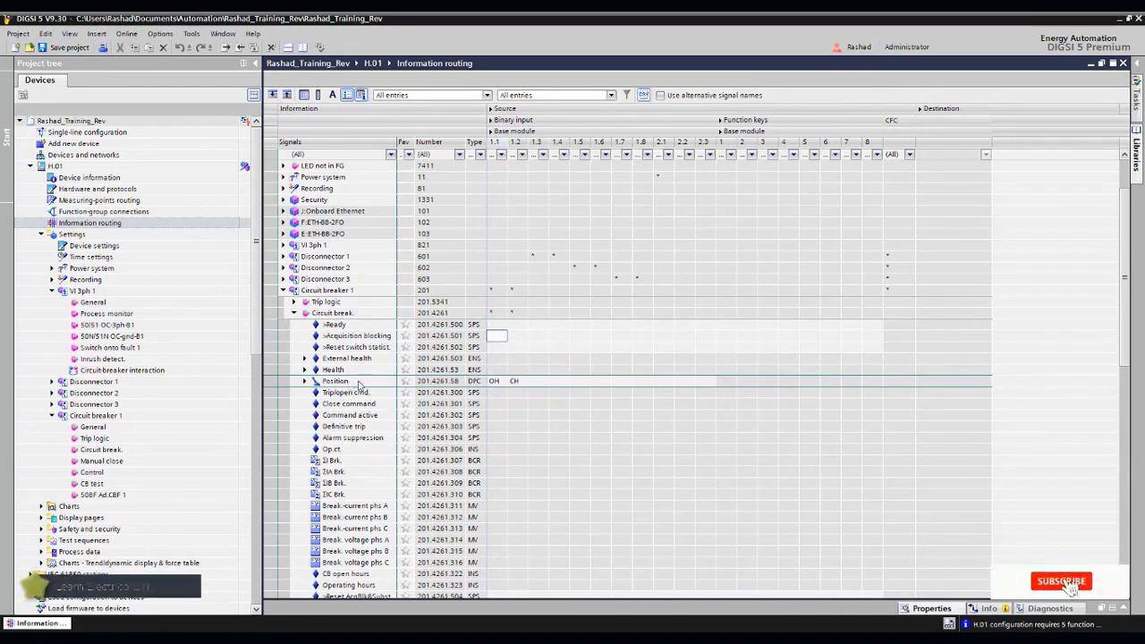
right_click(537, 385)
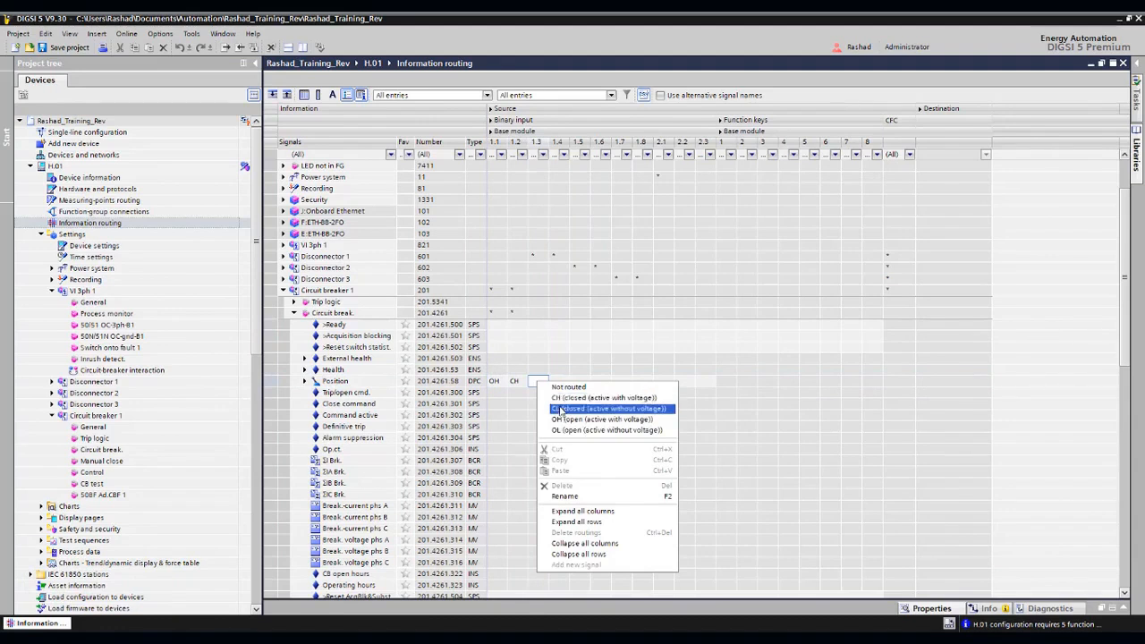
click(562, 409)
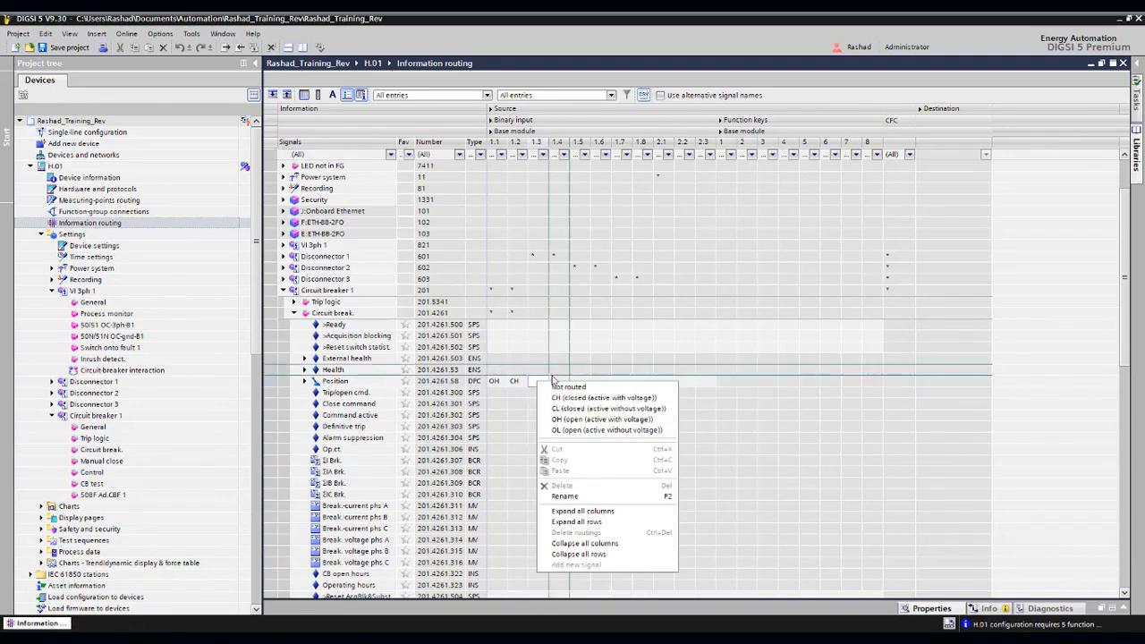
right_click(562, 384)
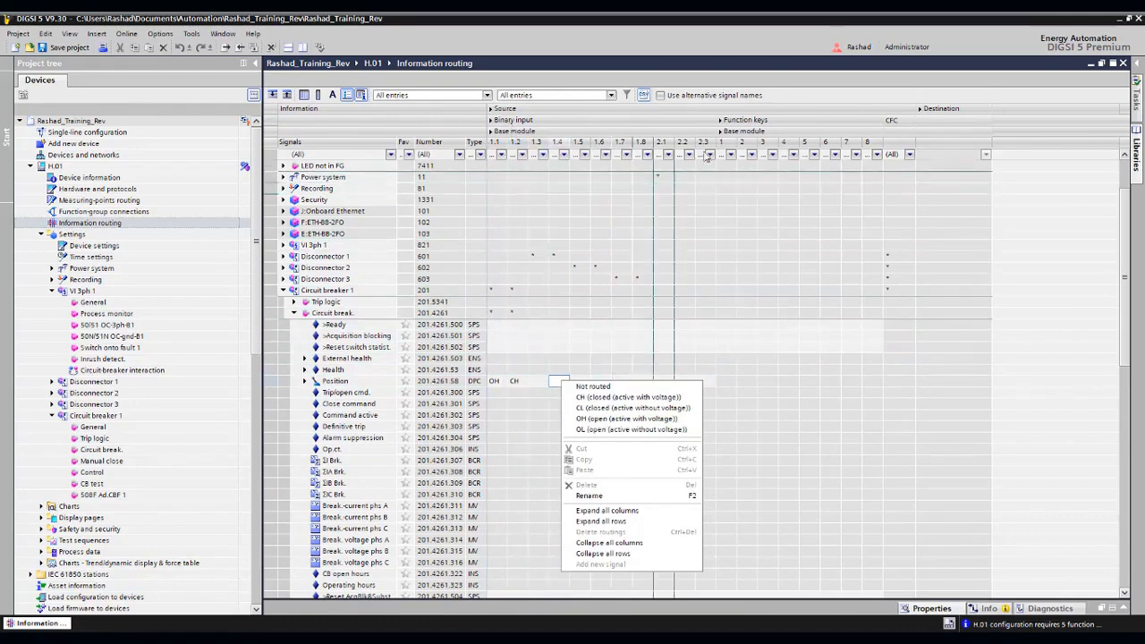
click(744, 121)
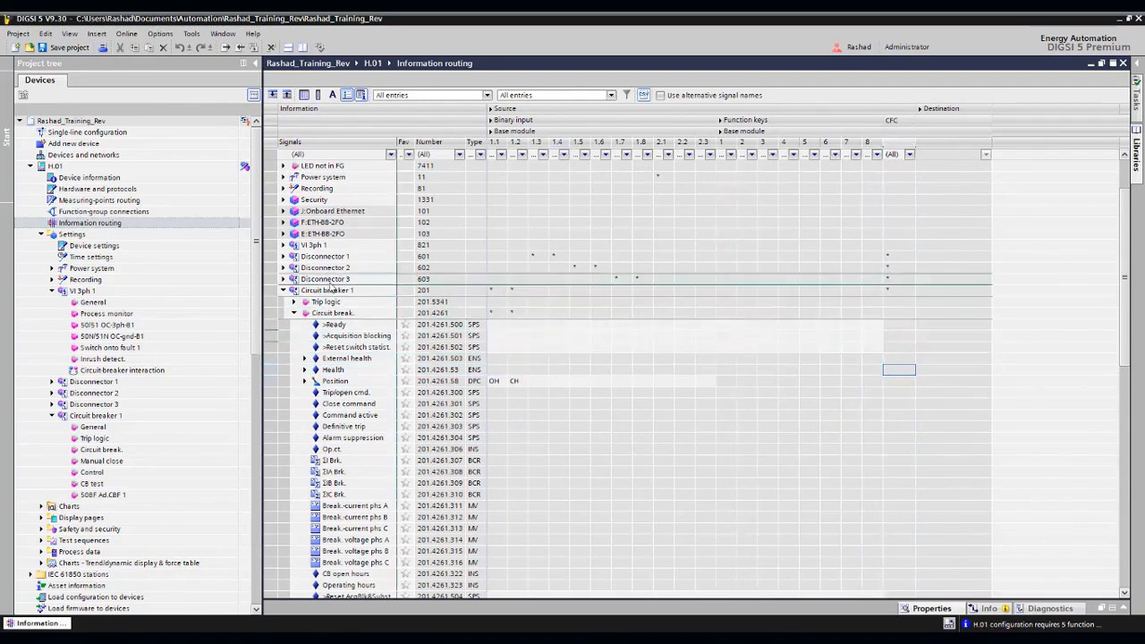
- Examine the CFC routing of Disconnector 1's interlocking signals, and switch the matrix from the Source columns to the Destination columns
click(284, 257)
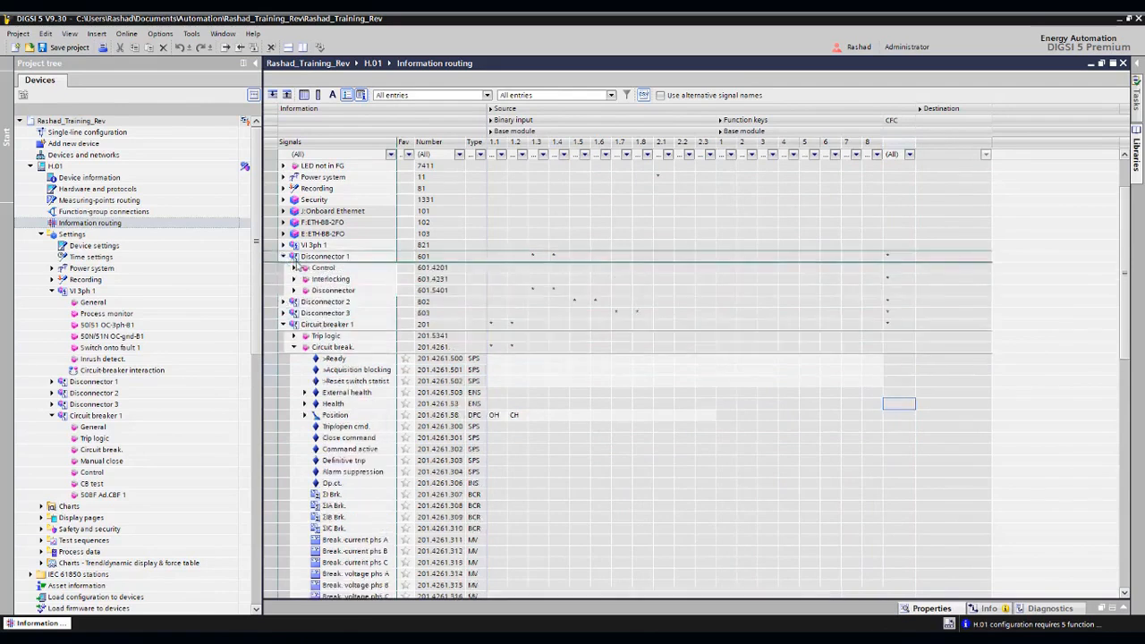
click(295, 280)
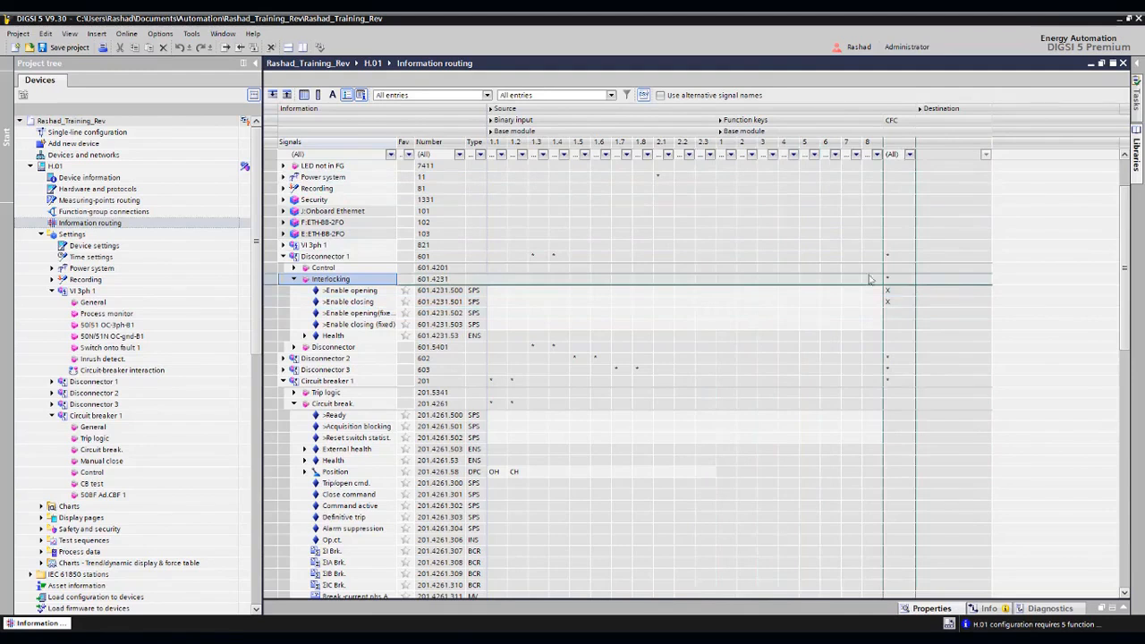
click(491, 109)
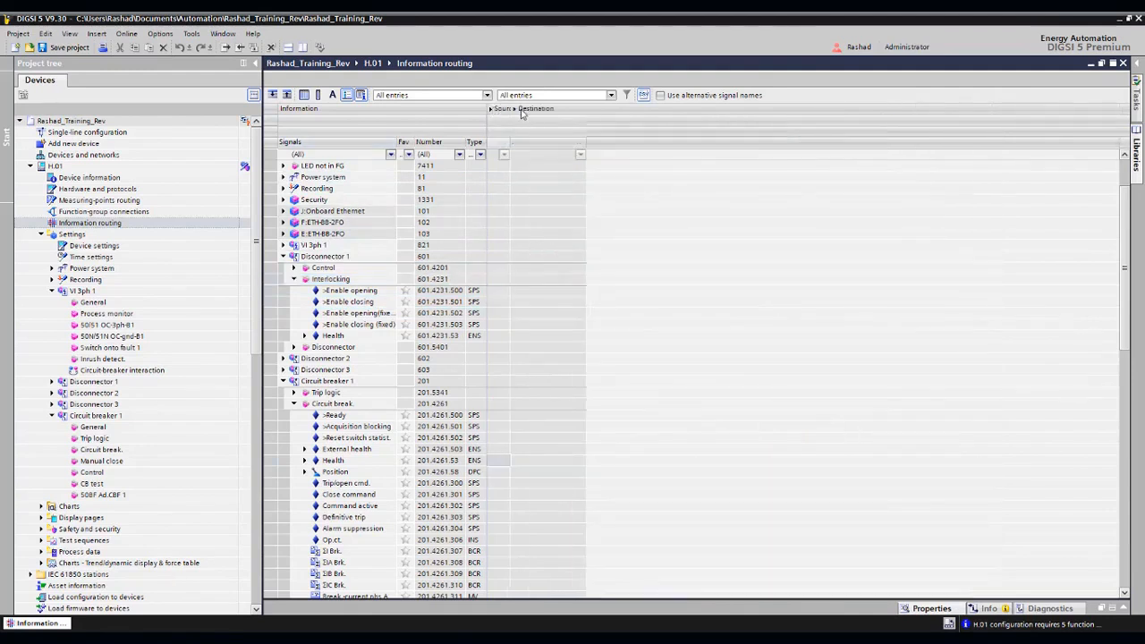
click(519, 109)
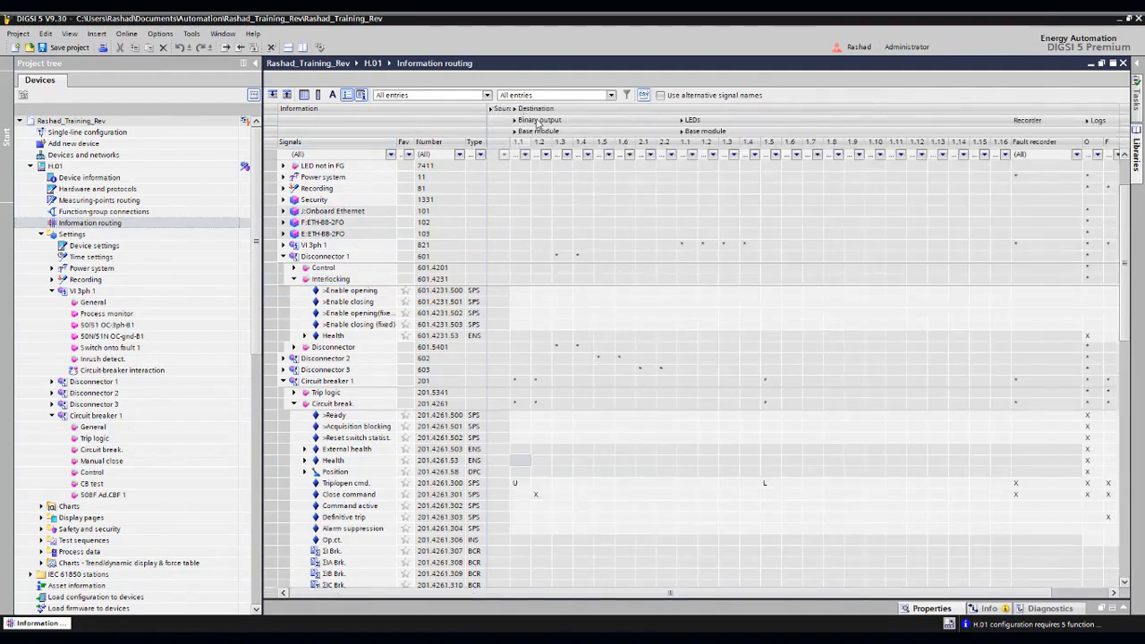
- Collapse the Disconnector 1 and Circuit breaker 1 signal groups, and briefly check the entries under Power system
click(296, 280)
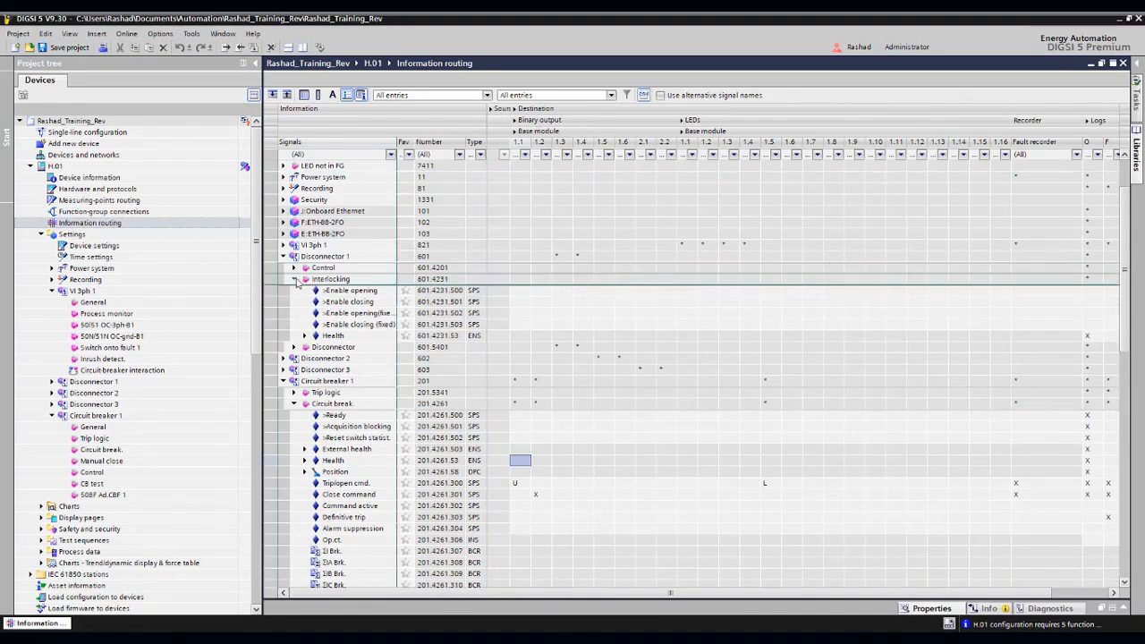
click(283, 257)
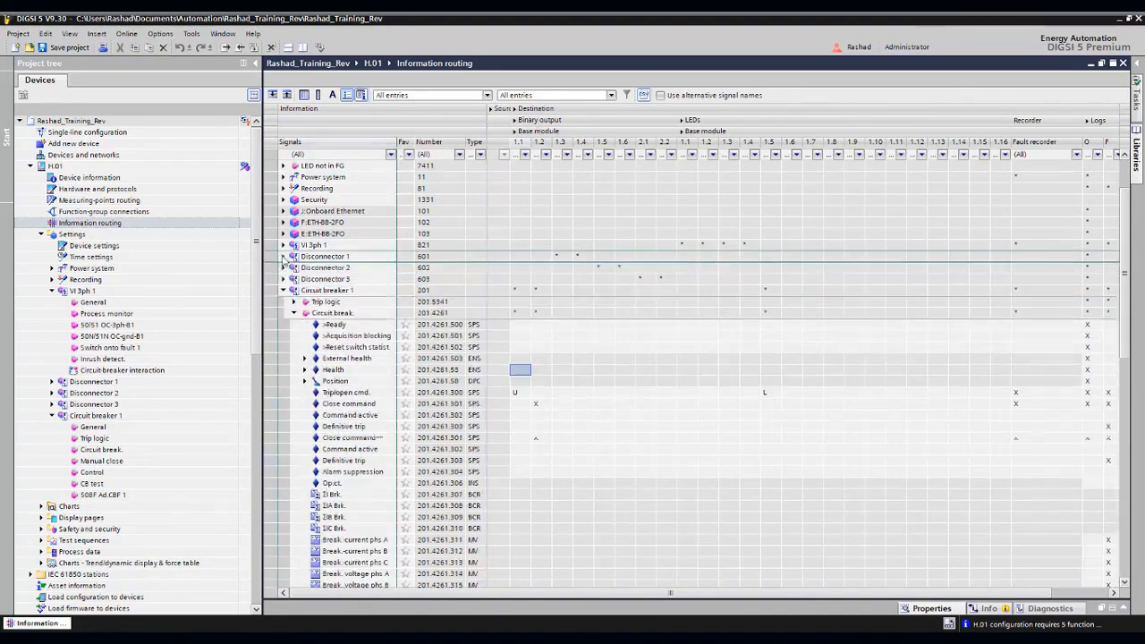
click(282, 290)
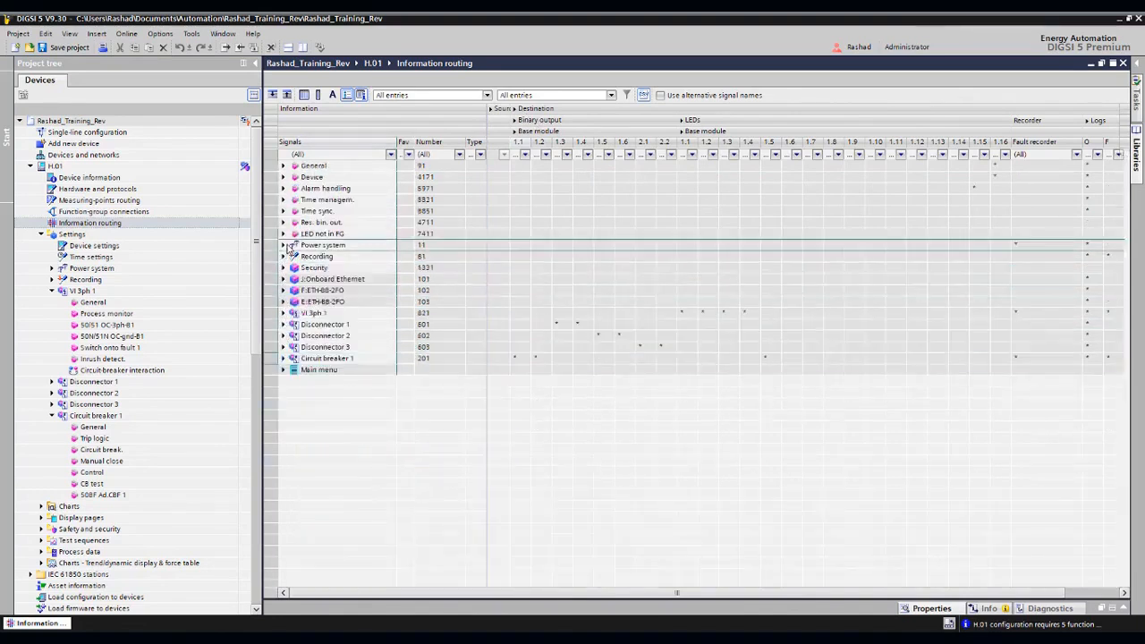
click(283, 245)
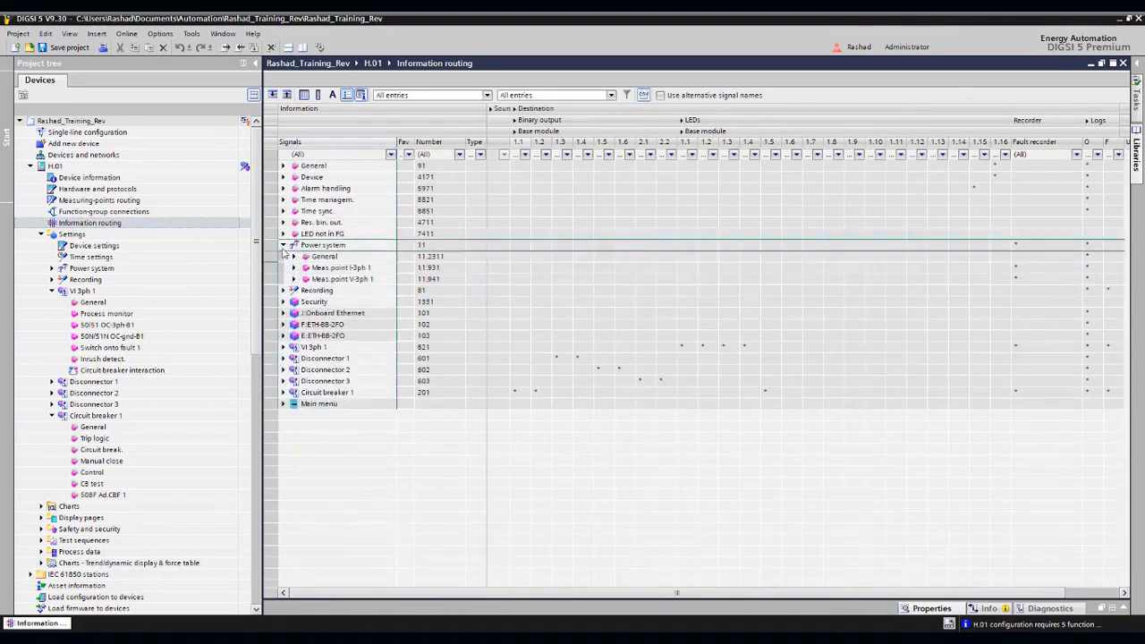
click(283, 245)
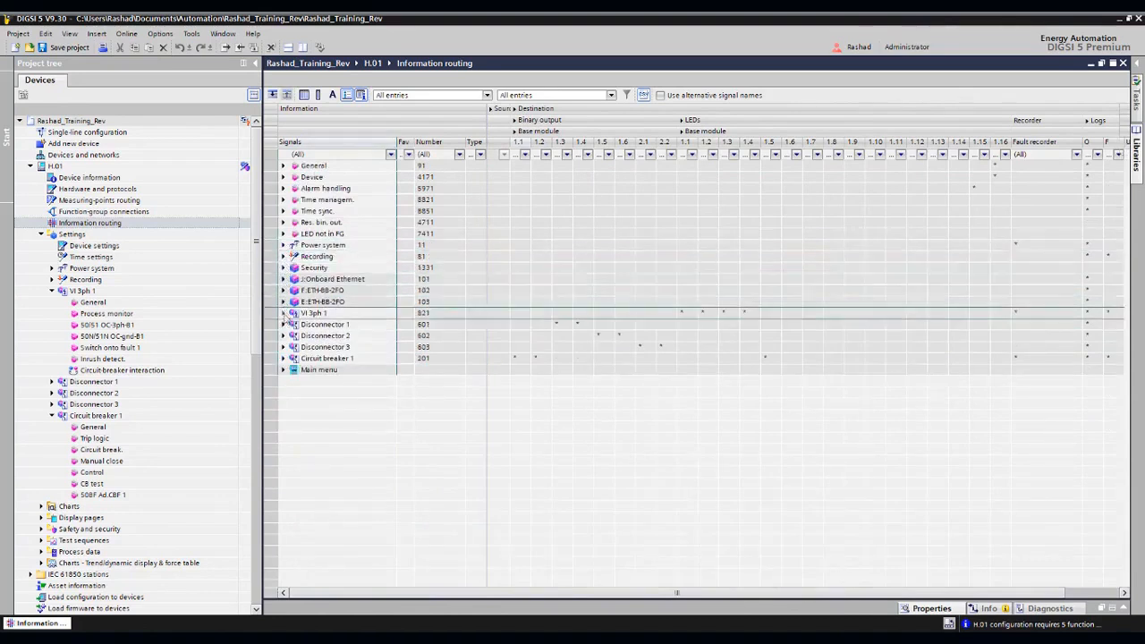
- Expand OC group ind. and its Operate signal under VI 3ph 1, and inspect the general signal's routing options on binary output 1.3
click(283, 314)
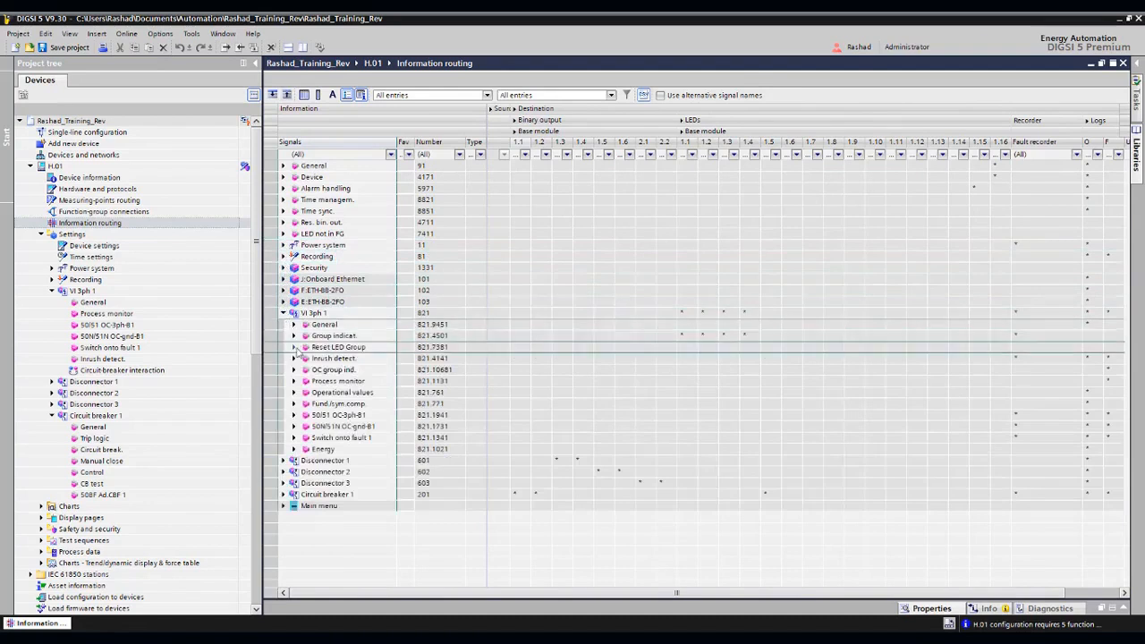
click(294, 370)
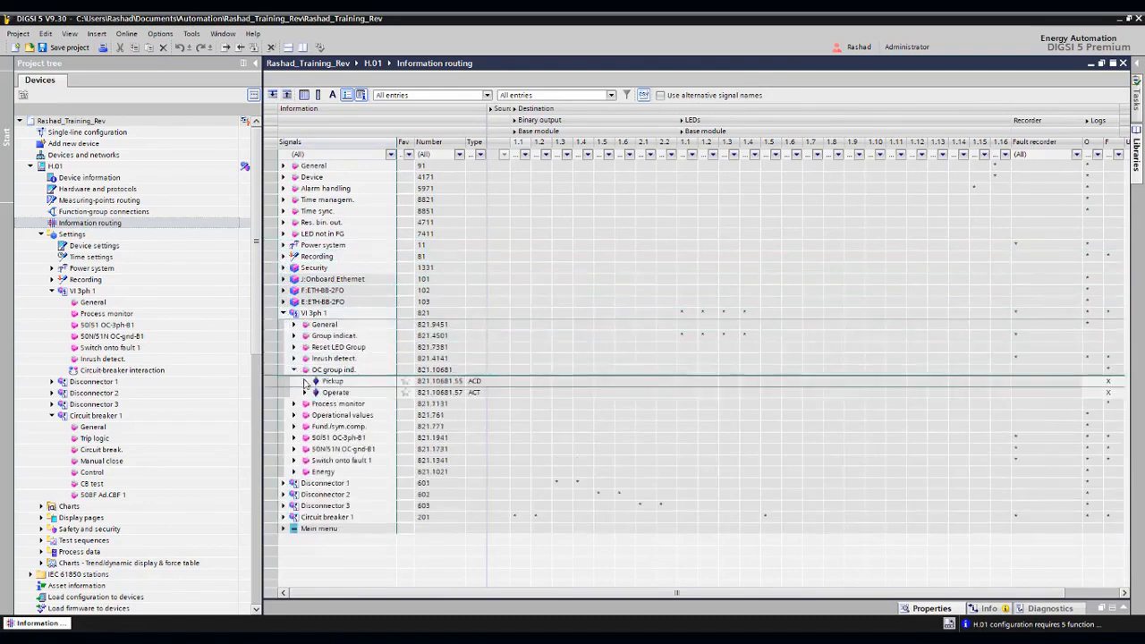
click(304, 393)
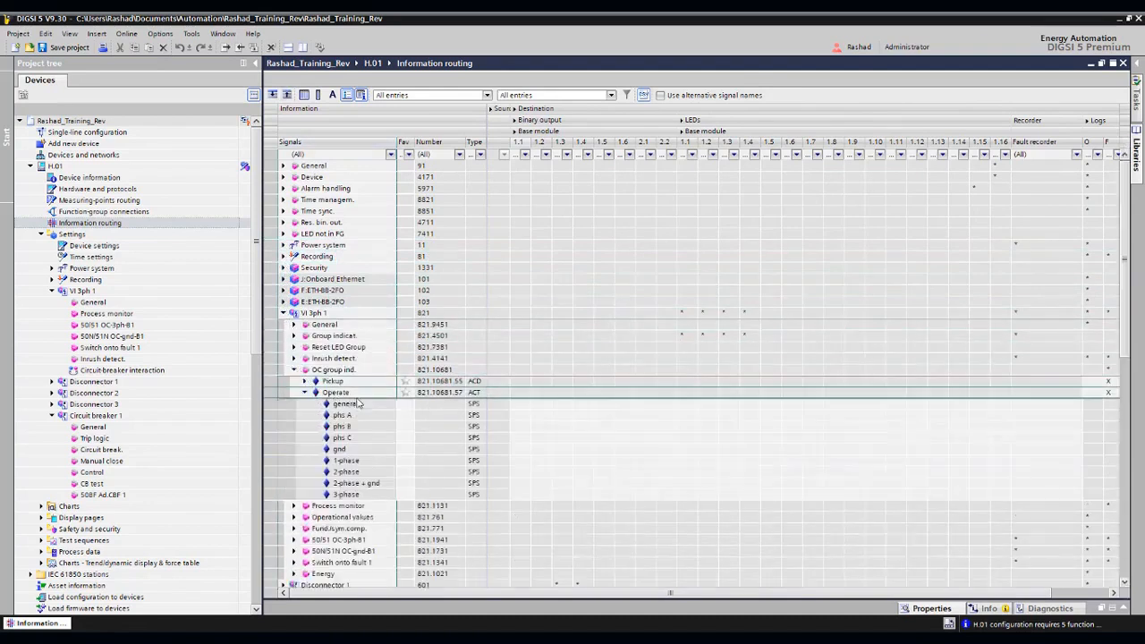
click(564, 410)
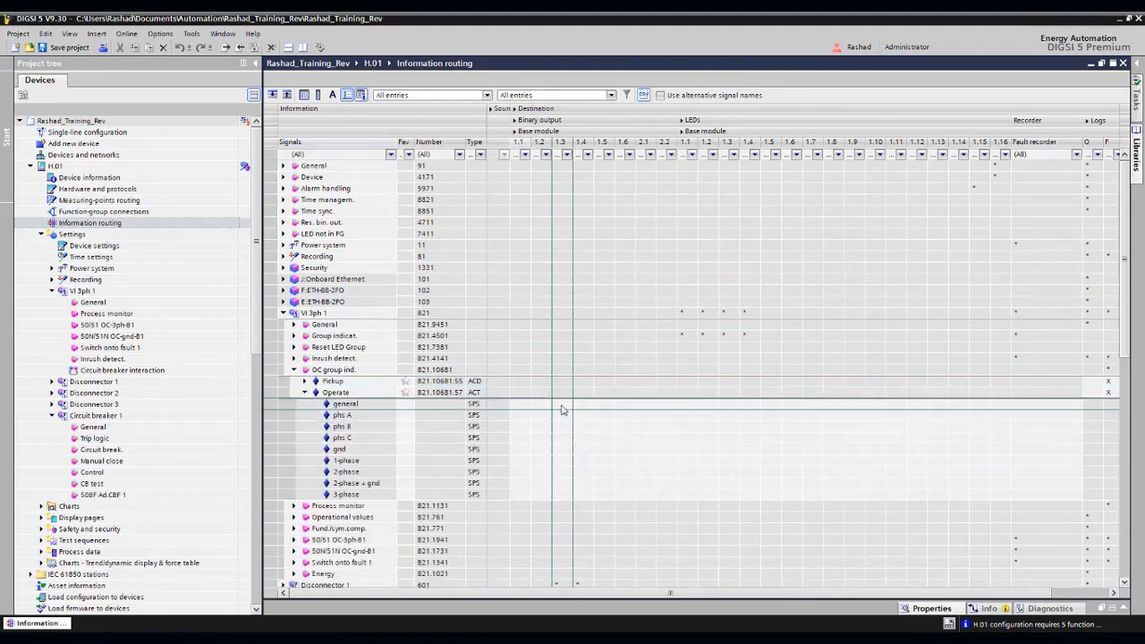
right_click(562, 410)
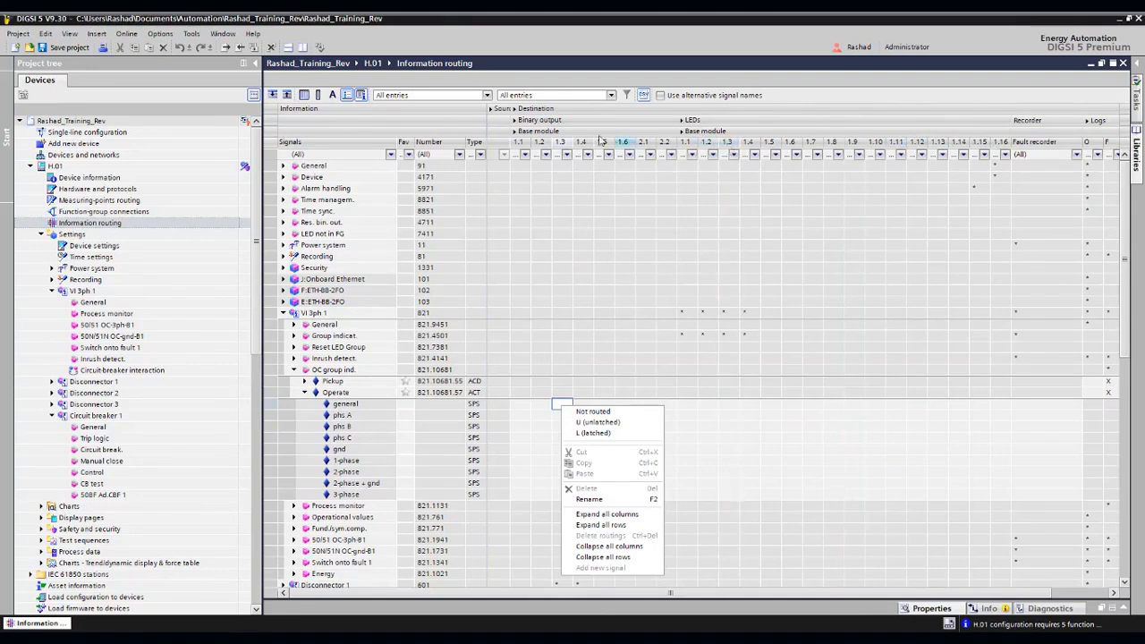
click(515, 124)
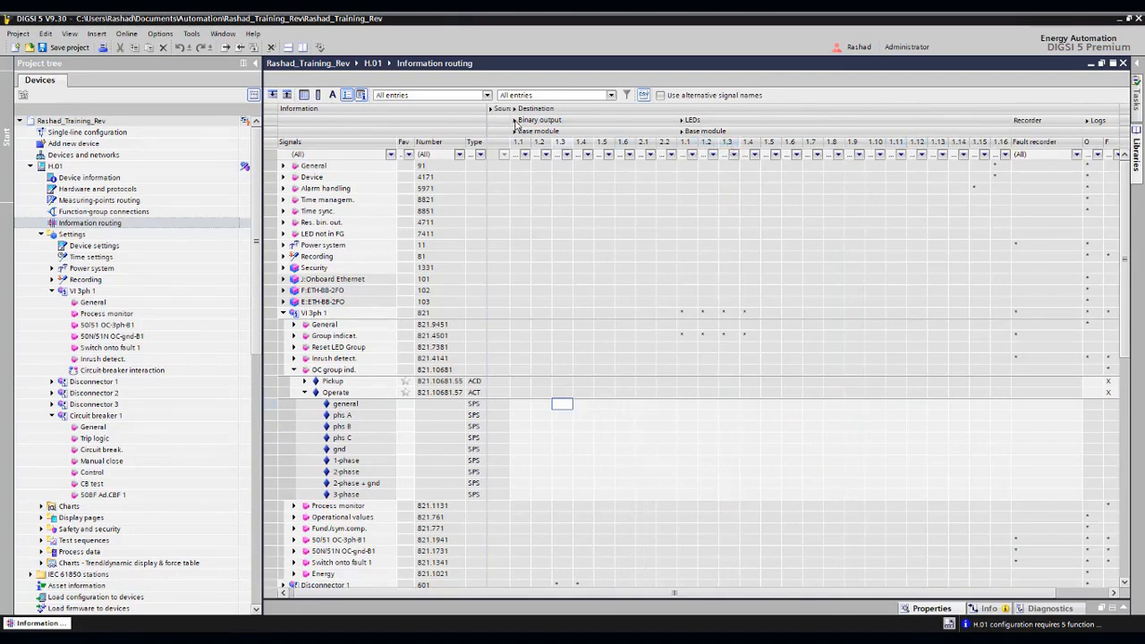
- Collapse the Binary output and LEDs columns, and inspect the Fault recorder routing options of the Operate general signal
click(516, 124)
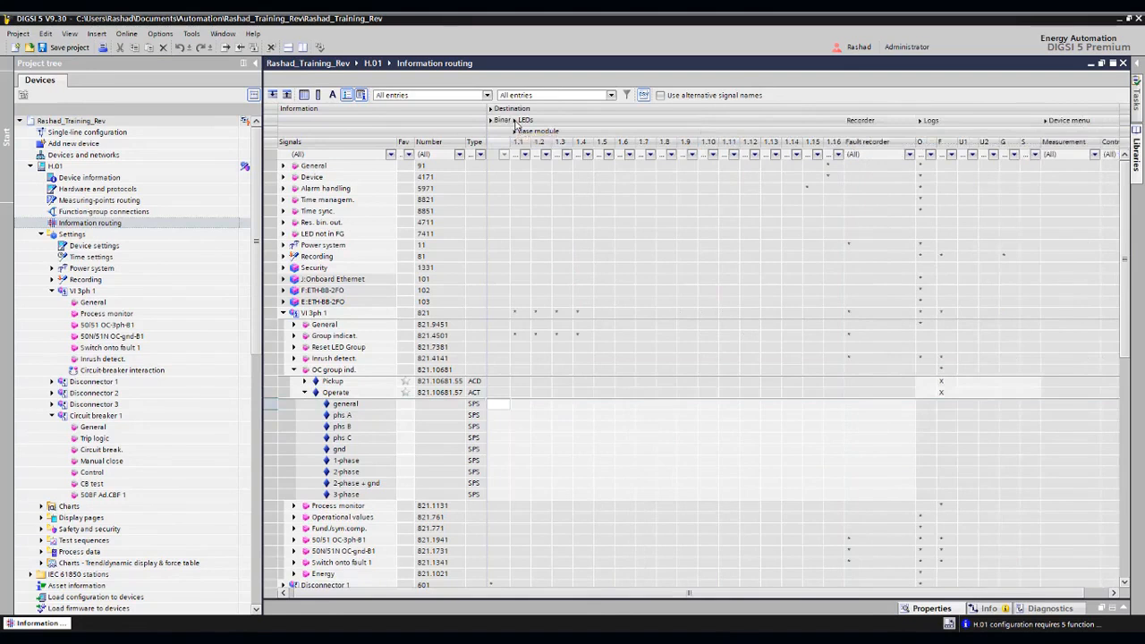
click(517, 122)
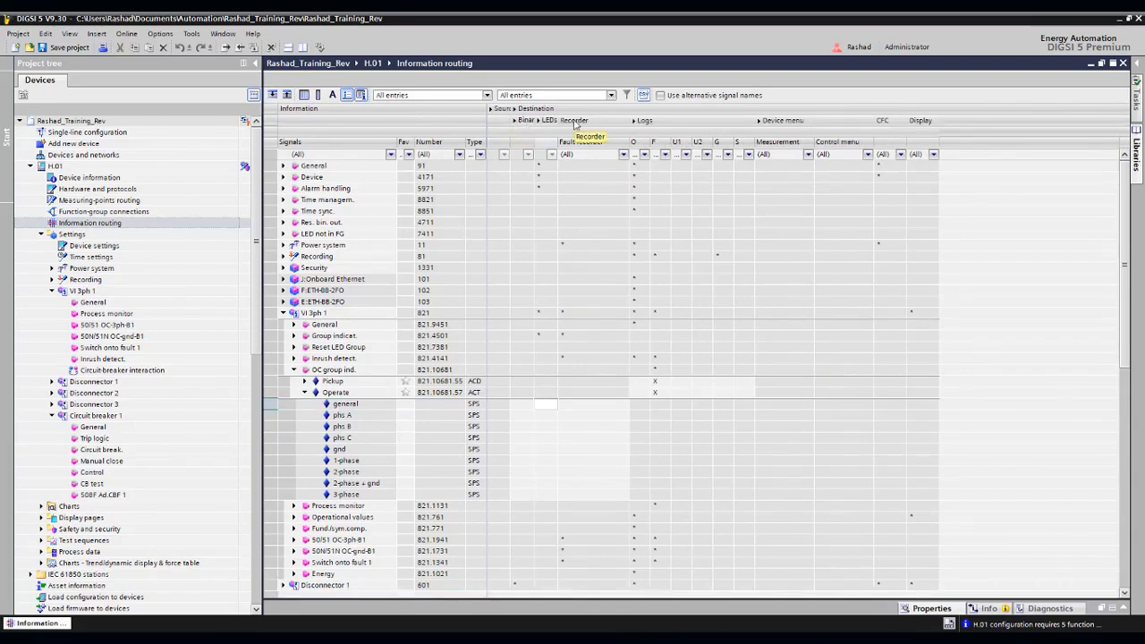
right_click(358, 418)
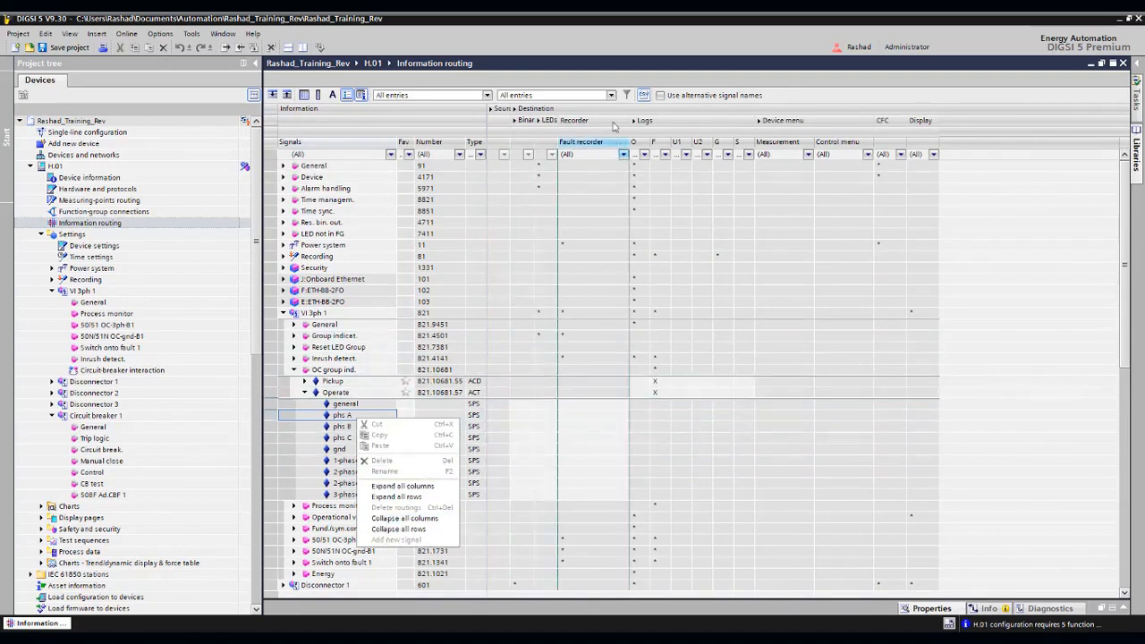
click(614, 431)
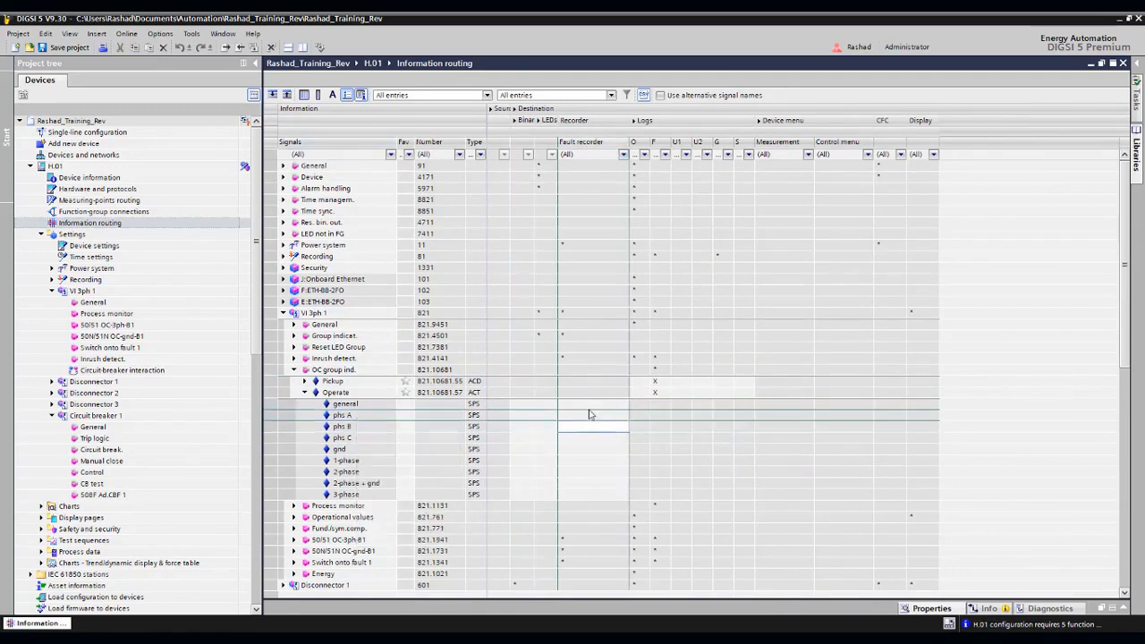
right_click(587, 408)
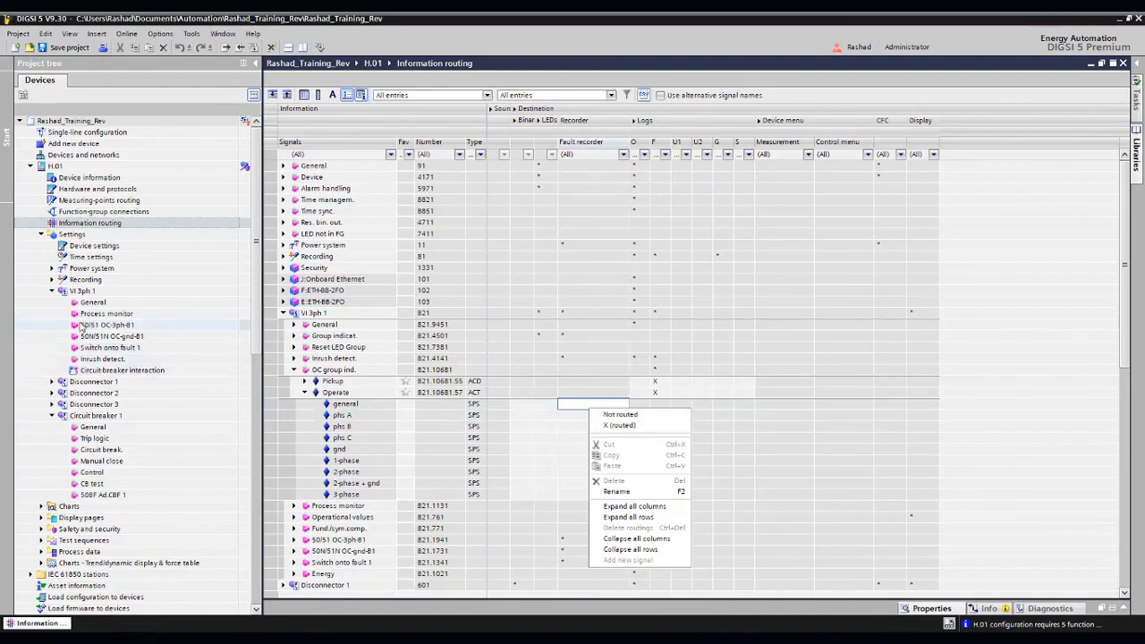
click(51, 282)
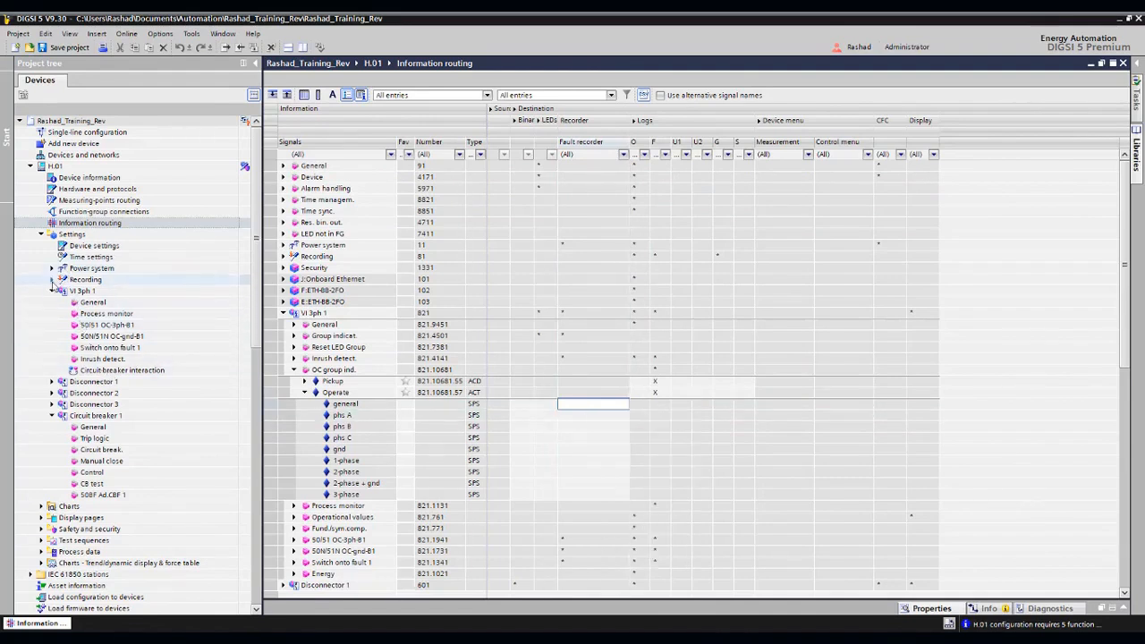
- Expand Recording in H.01's settings, view its General settings and open the Fault recorder settings
click(52, 280)
double_click(90, 291)
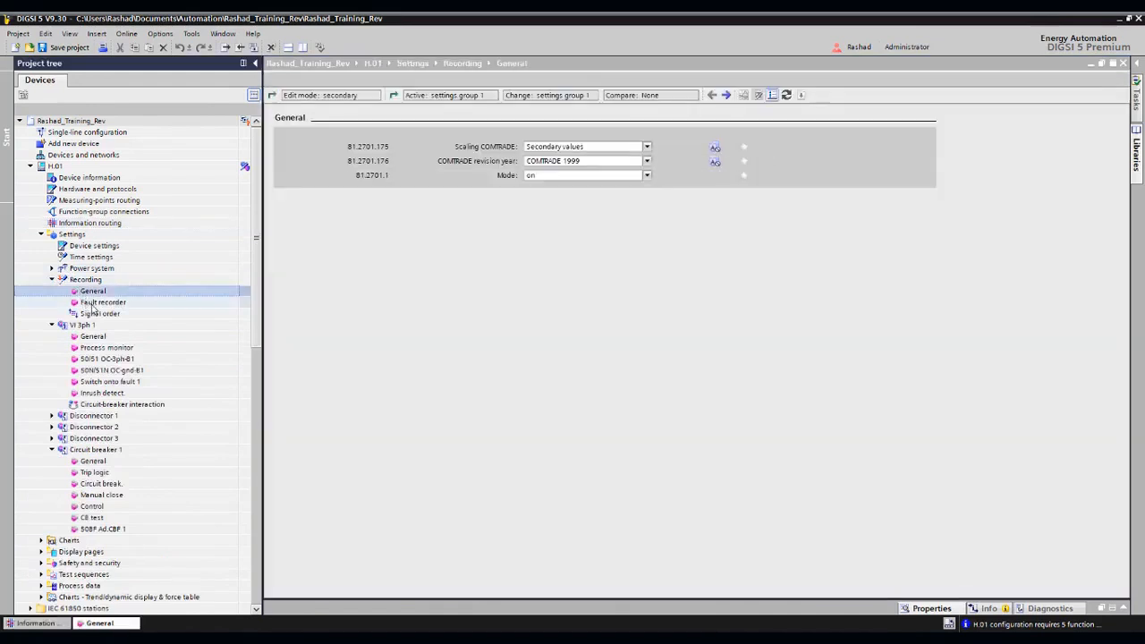
click(92, 304)
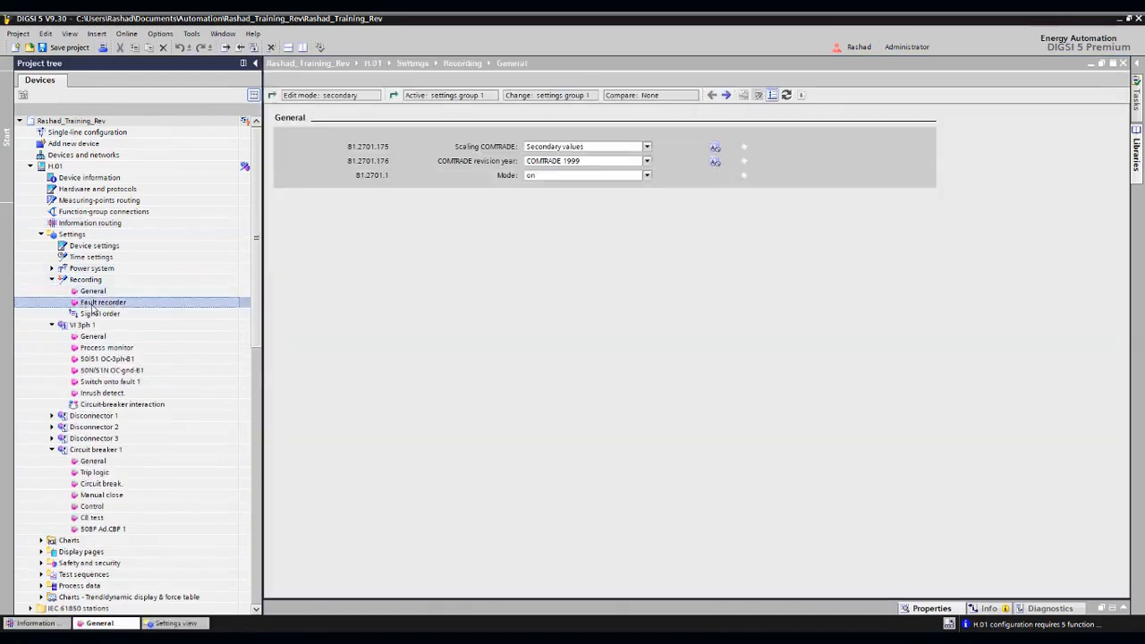
double_click(92, 304)
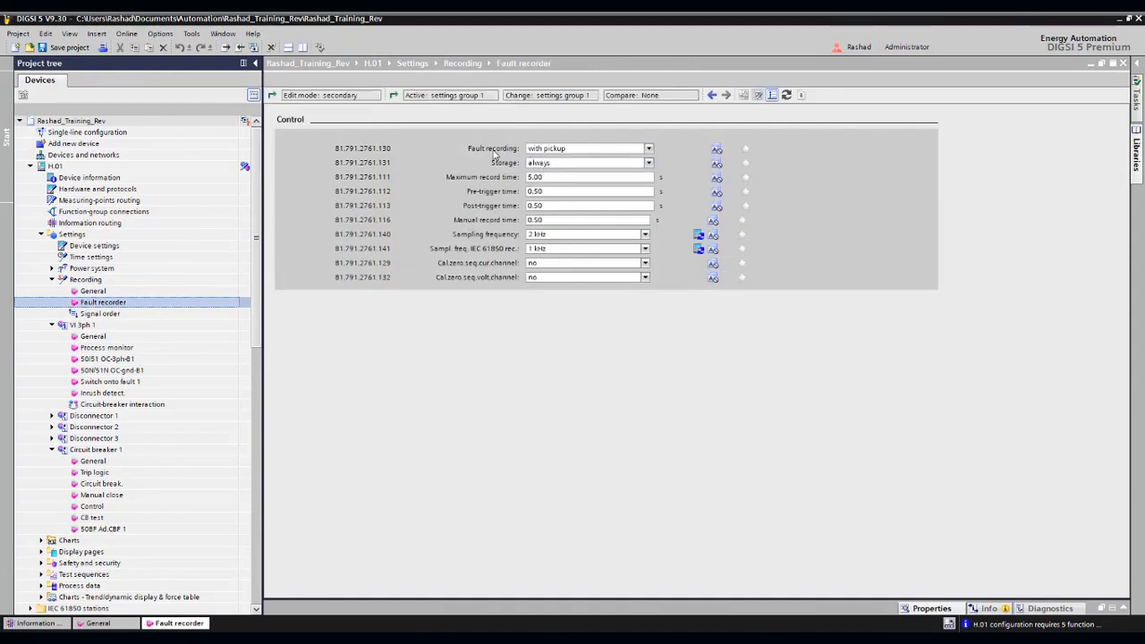
- Set the Fault recording parameter of the fault recorder to user-defined
click(560, 149)
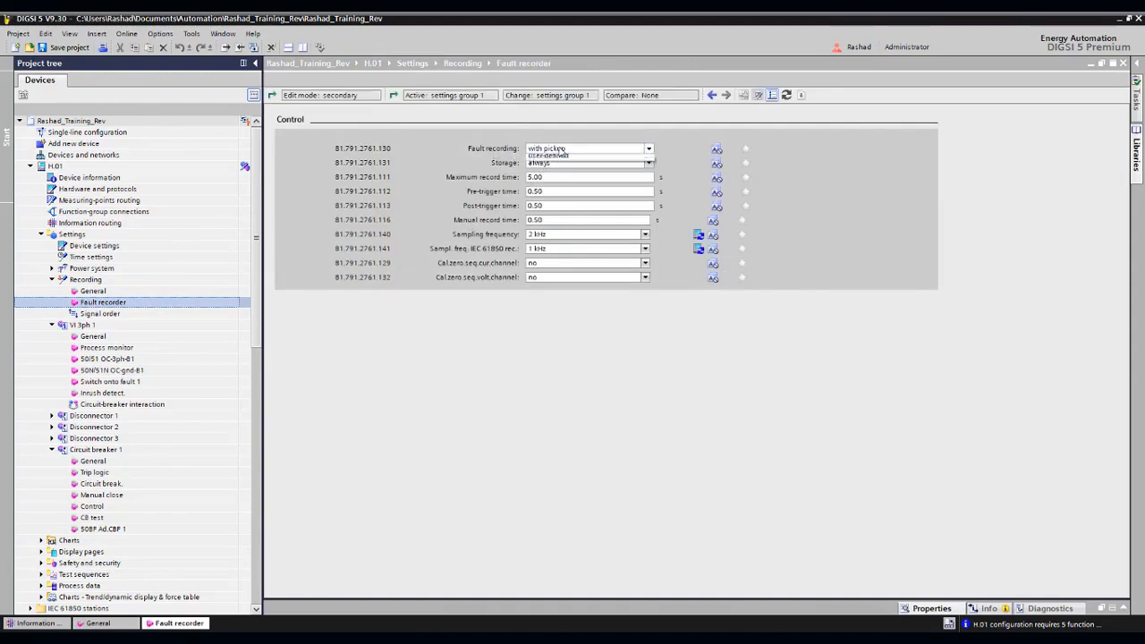
click(561, 150)
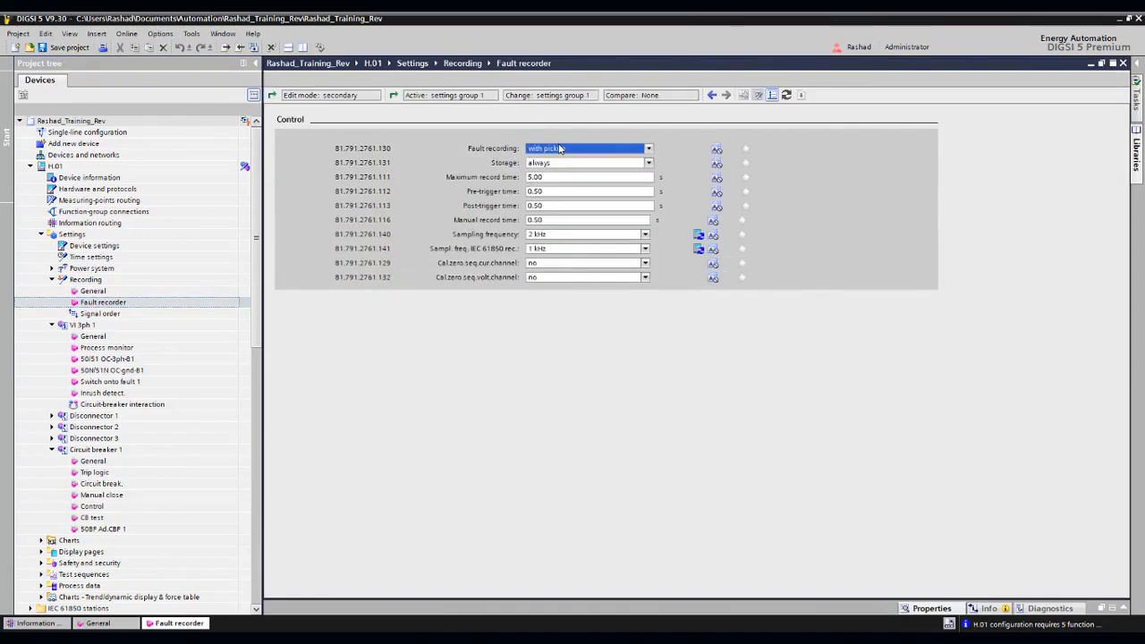
click(560, 149)
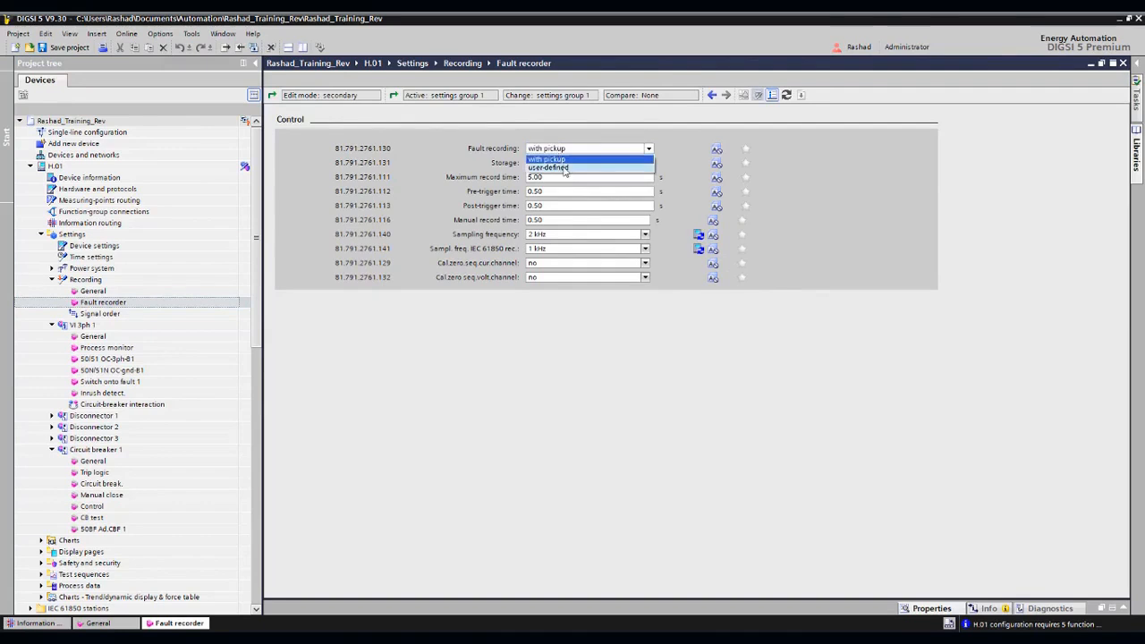
click(557, 170)
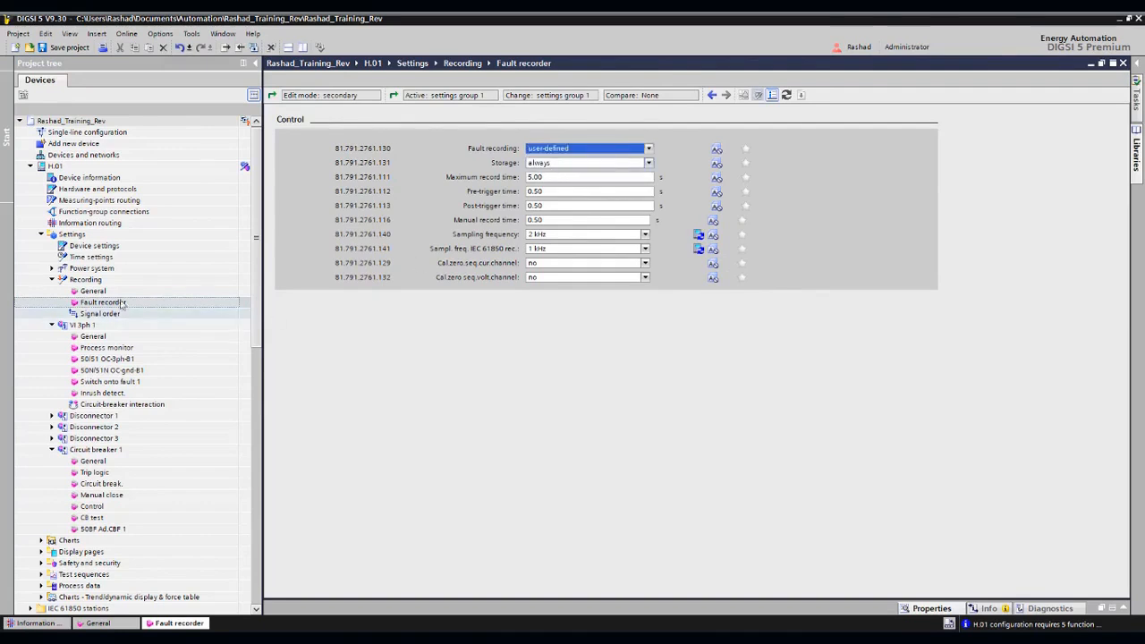
- Return to the information routing matrix and inspect the Fault recorder trigger options for the Operate general signal
click(65, 623)
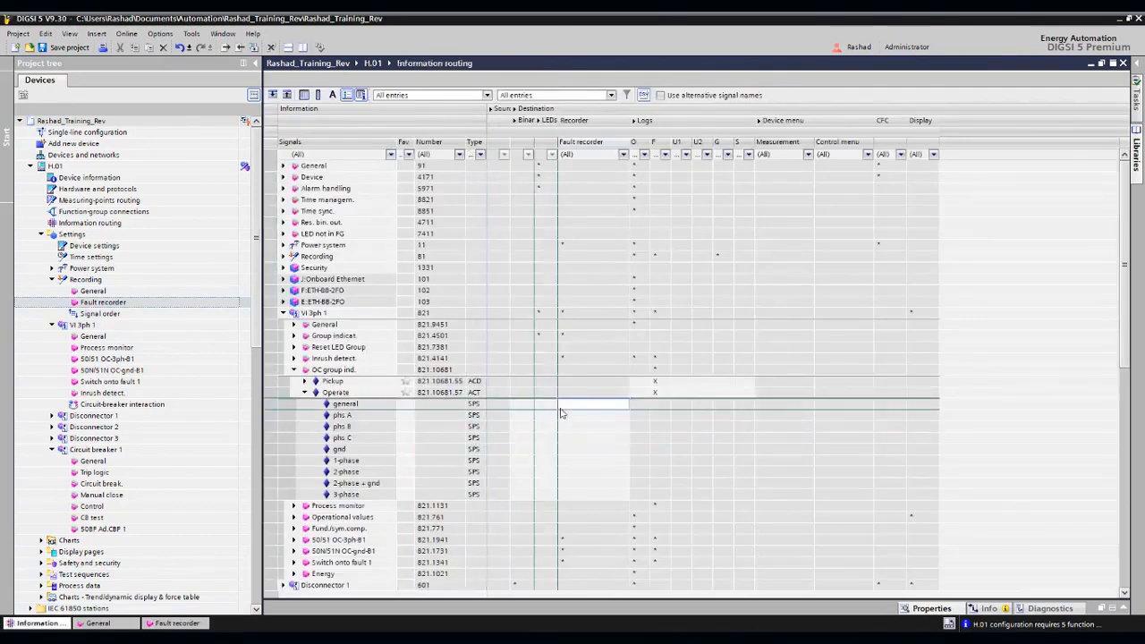
right_click(578, 407)
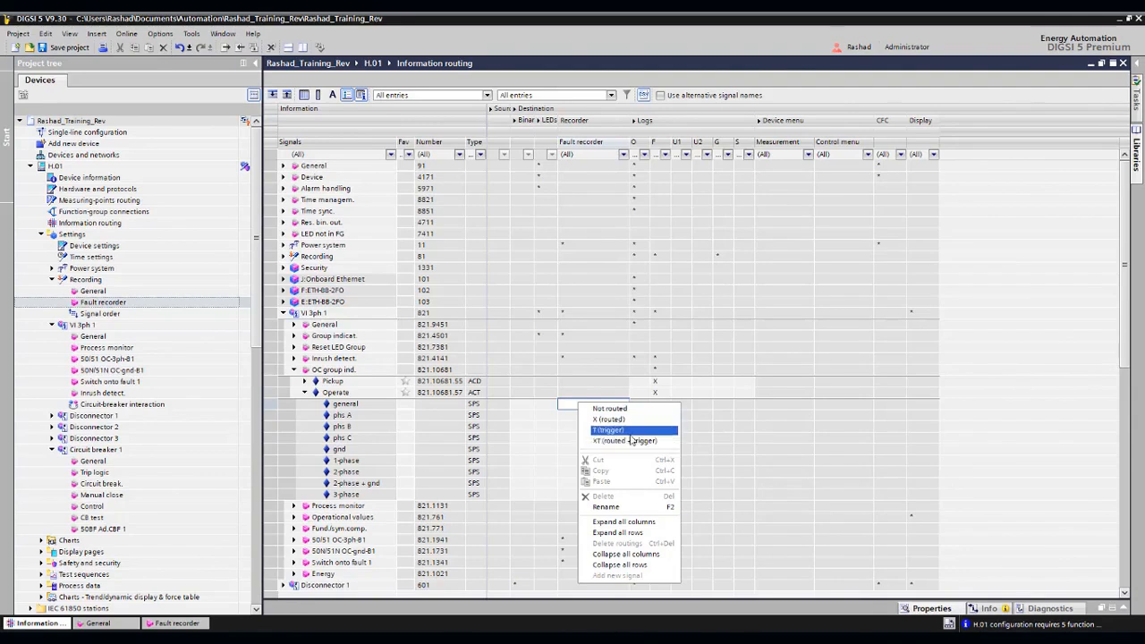
click(548, 411)
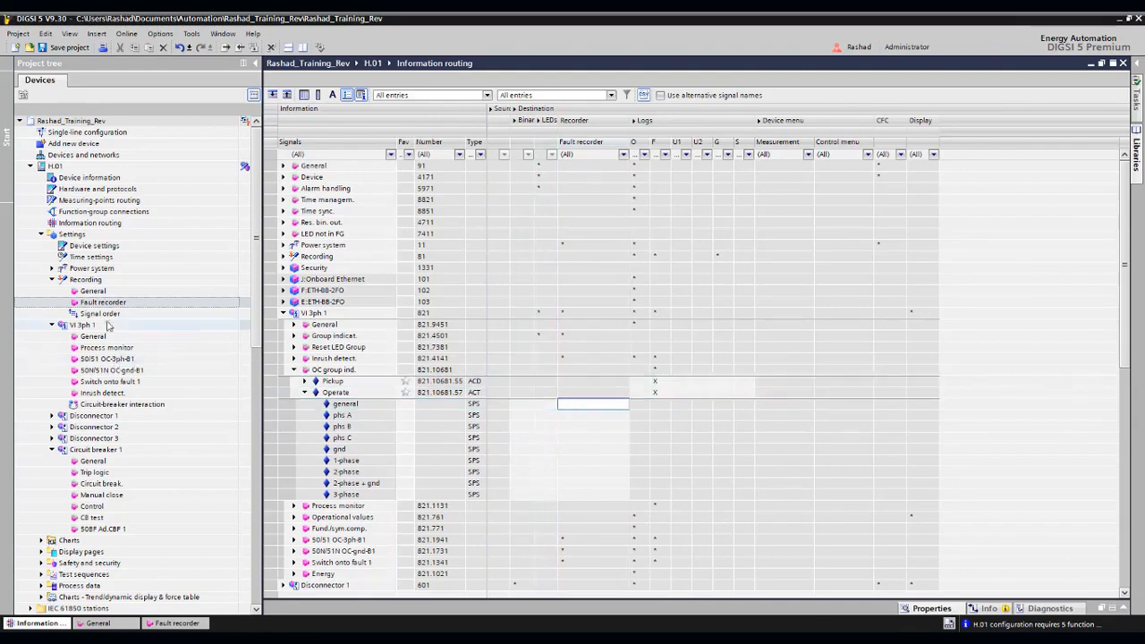
- Set the Fault recording parameter in the Fault recorder settings back to with pickup
click(177, 623)
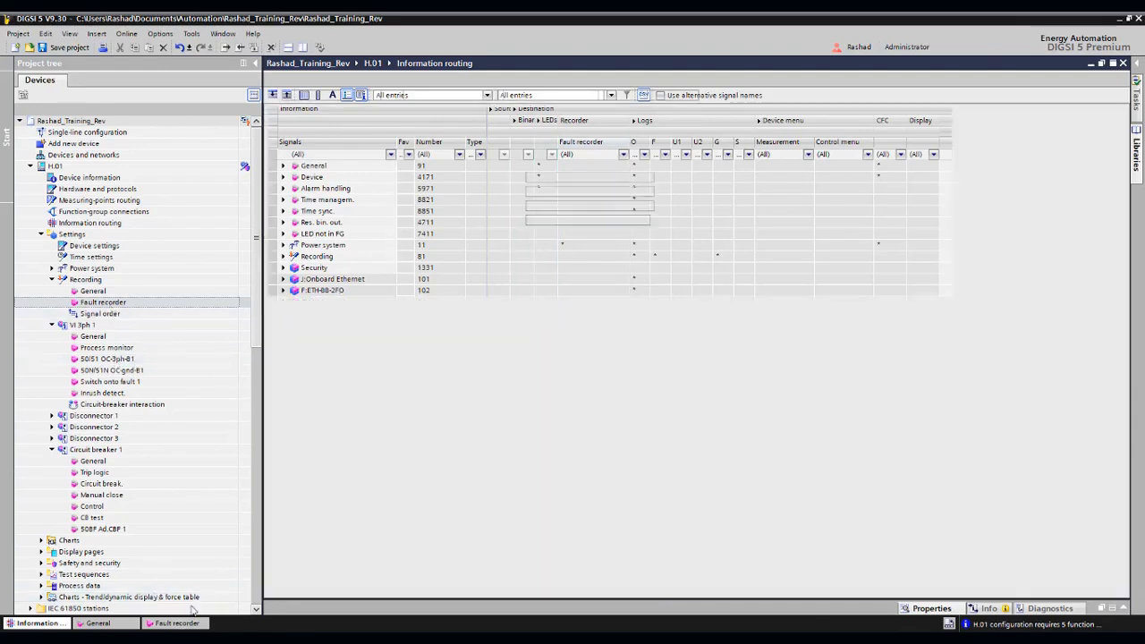
click(647, 149)
click(564, 169)
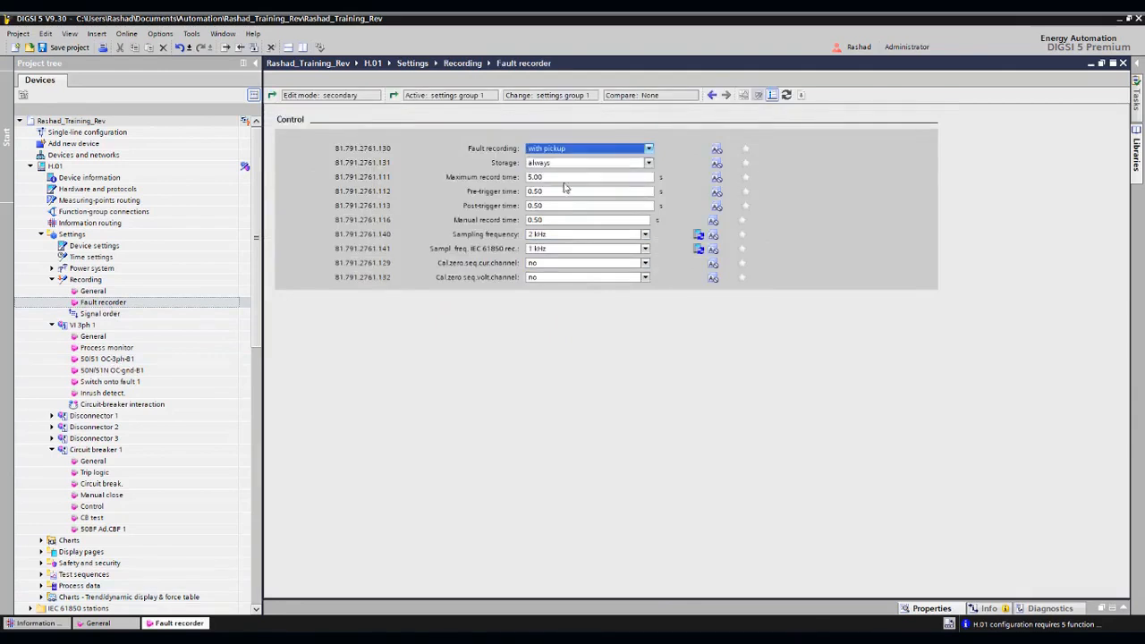
- Return to the information routing matrix and examine the Logs, Device menu and Display destination columns, including the VI 3ph 1 display routing
click(27, 623)
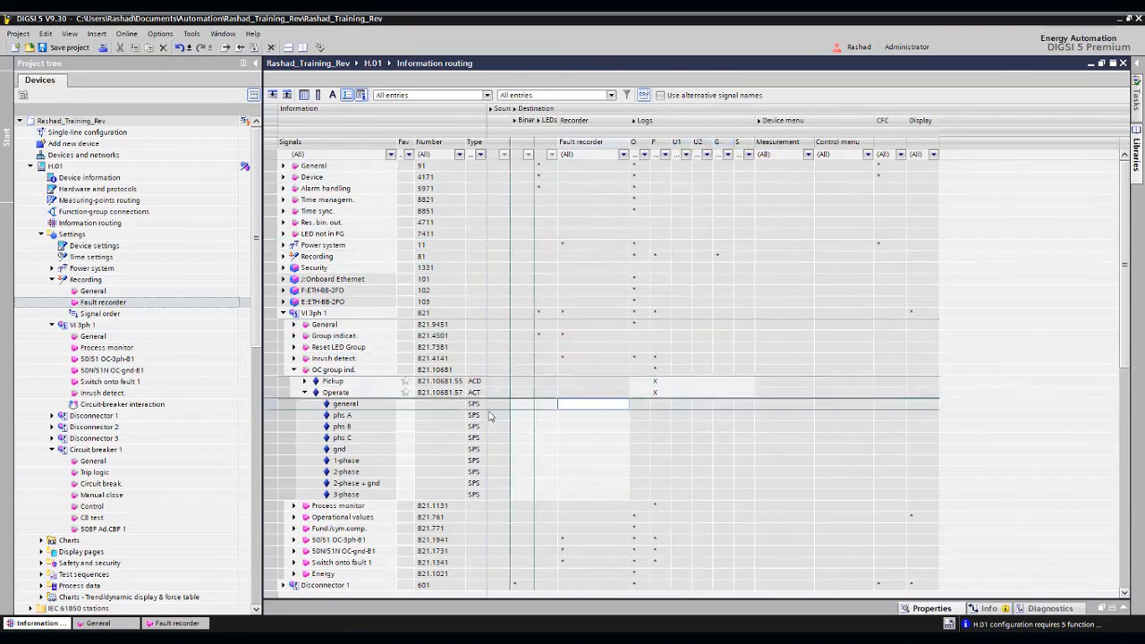
click(680, 382)
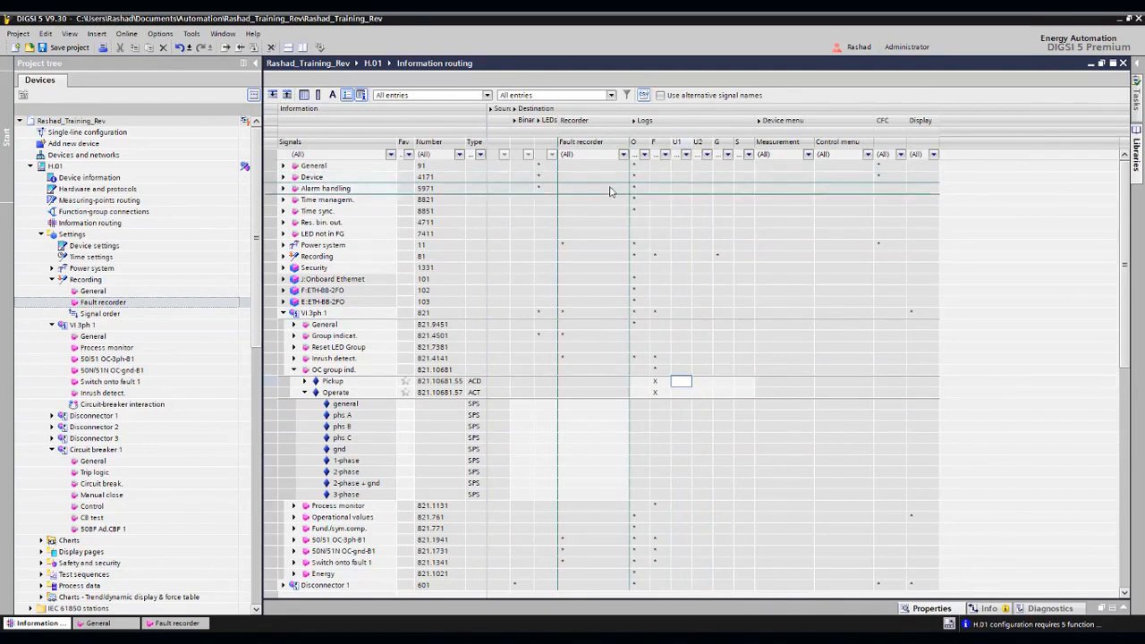
scroll(812, 205, down, 1)
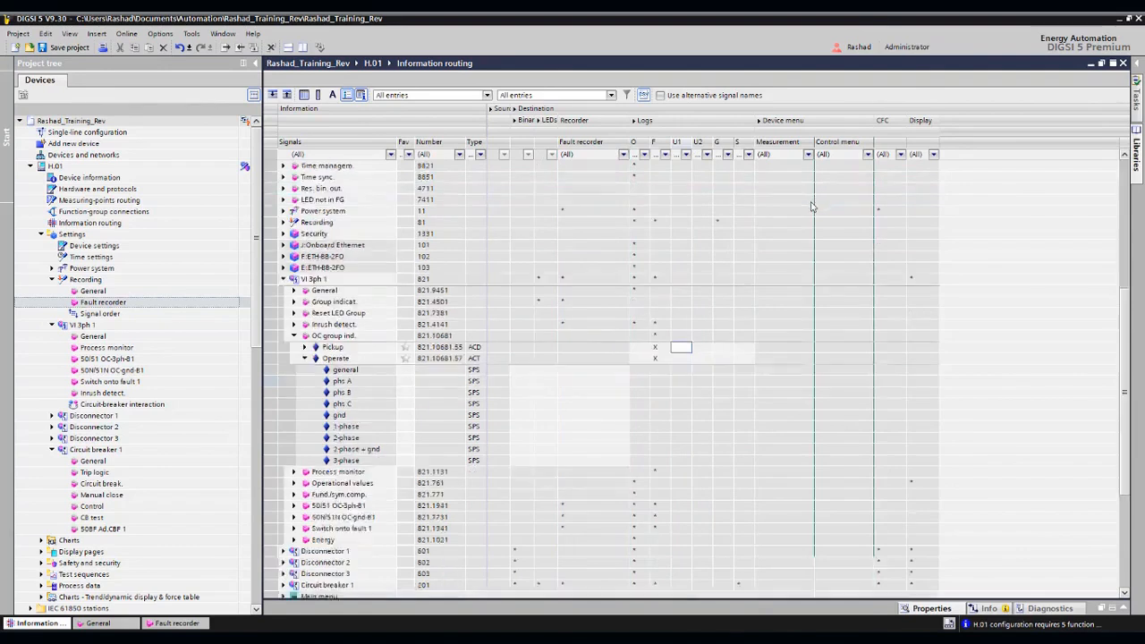
scroll(814, 202, down, 7)
scroll(781, 170, up, 8)
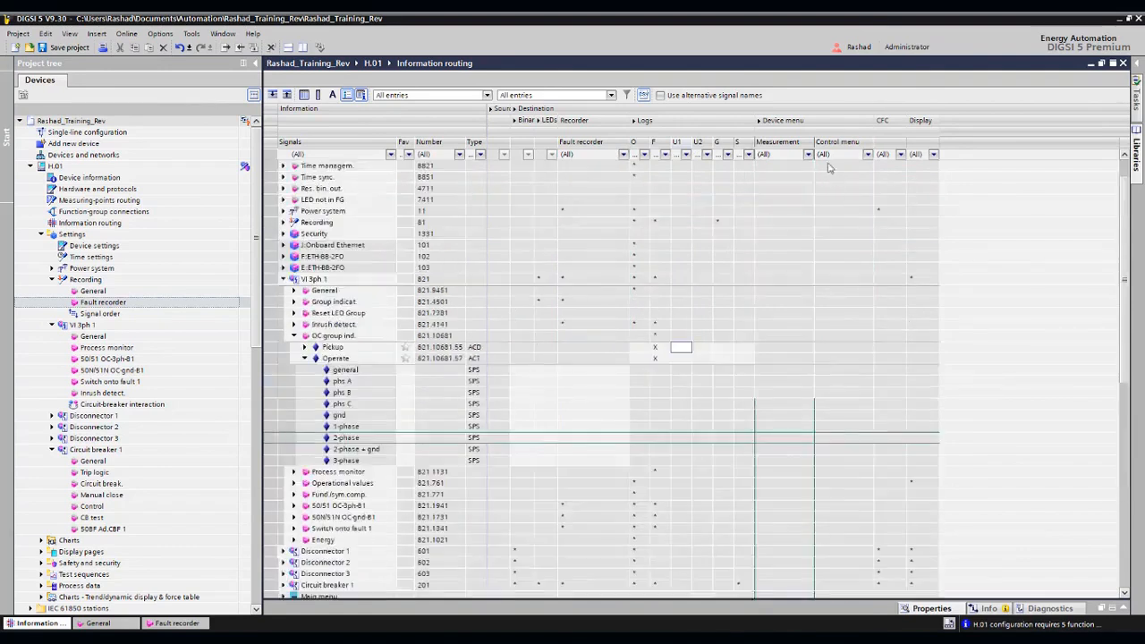
click(780, 168)
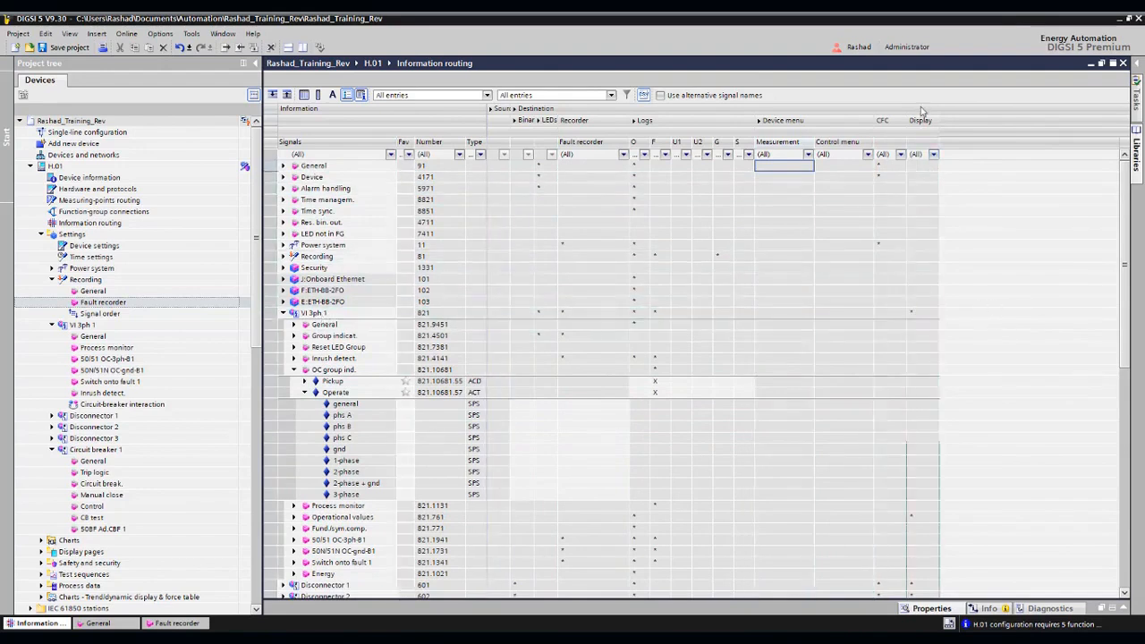
key(alt+Tab)
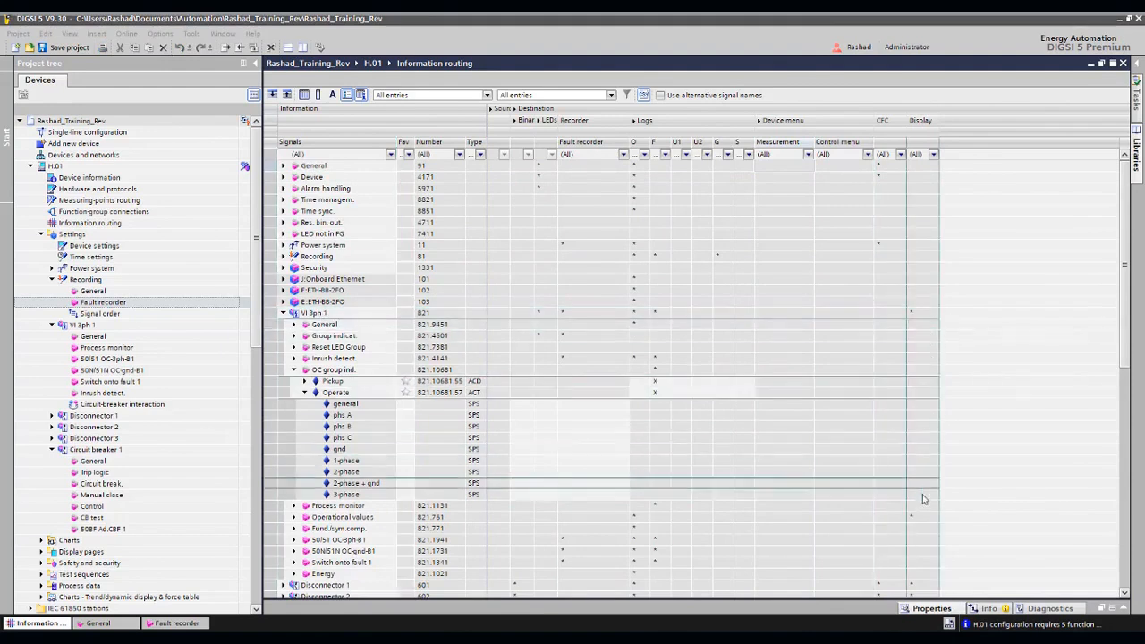
click(923, 314)
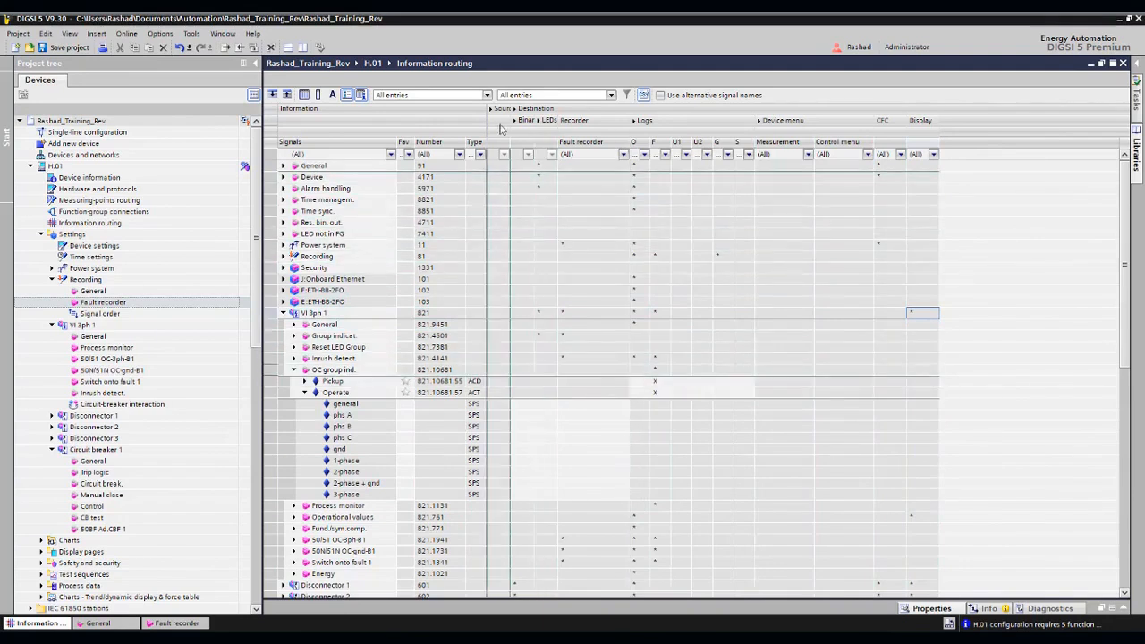
- Expand the Source columns and the Binary input group to show all base module inputs in the matrix
click(492, 109)
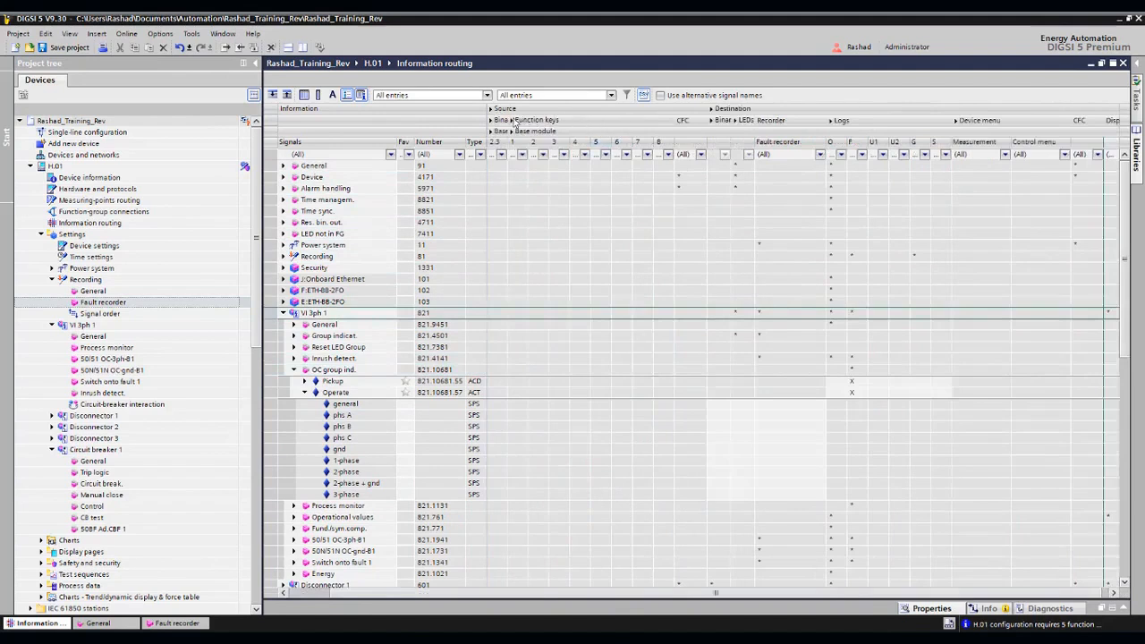
click(492, 120)
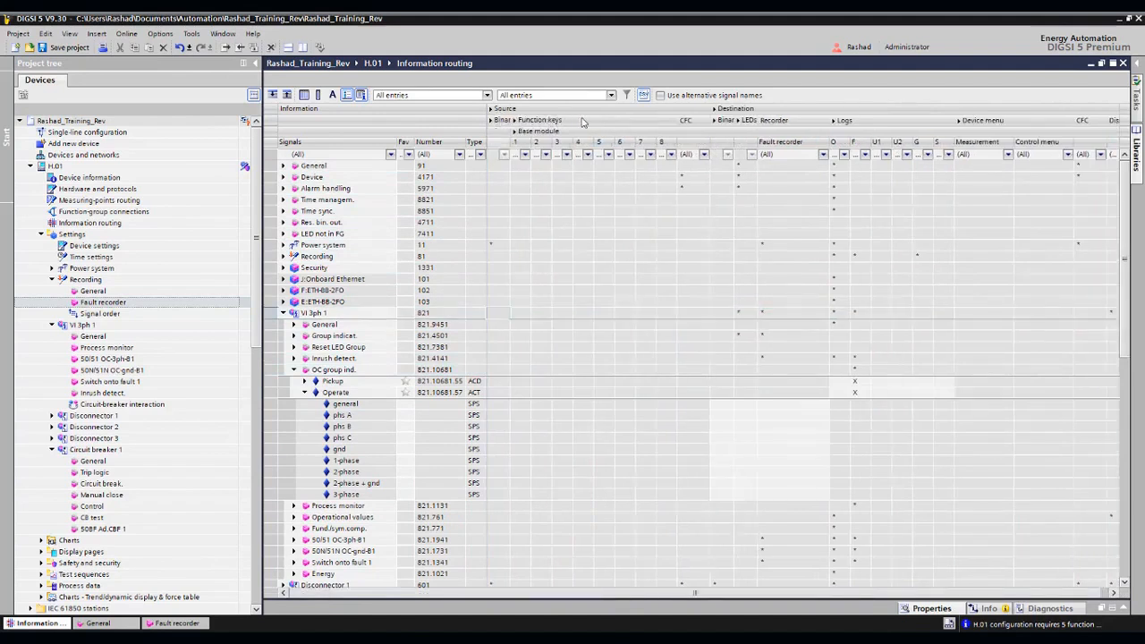
click(496, 120)
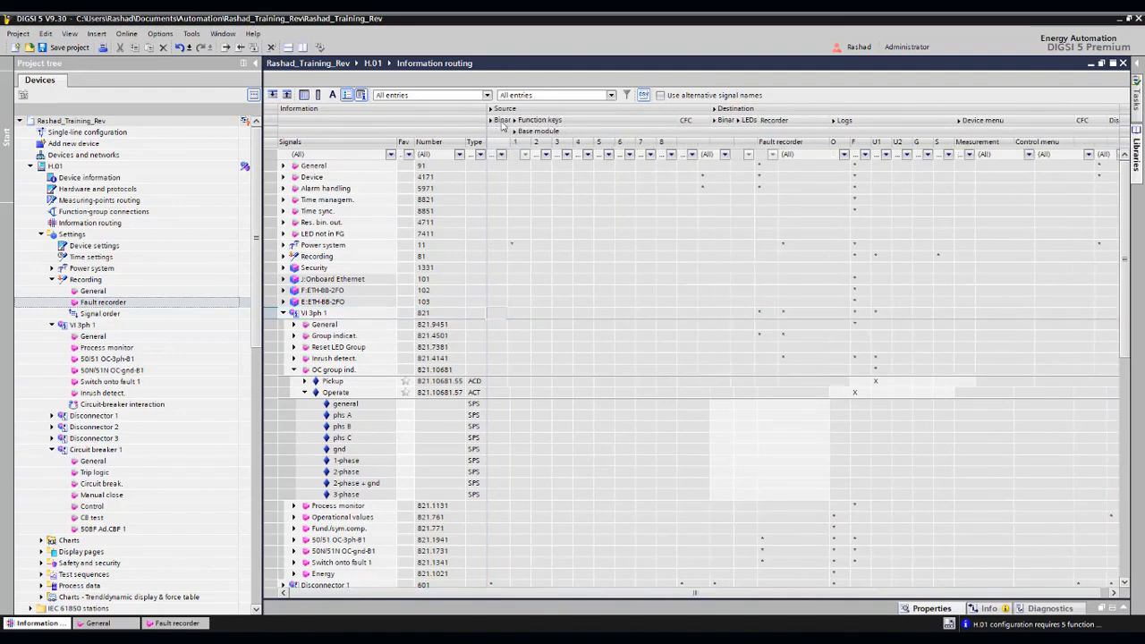
click(537, 131)
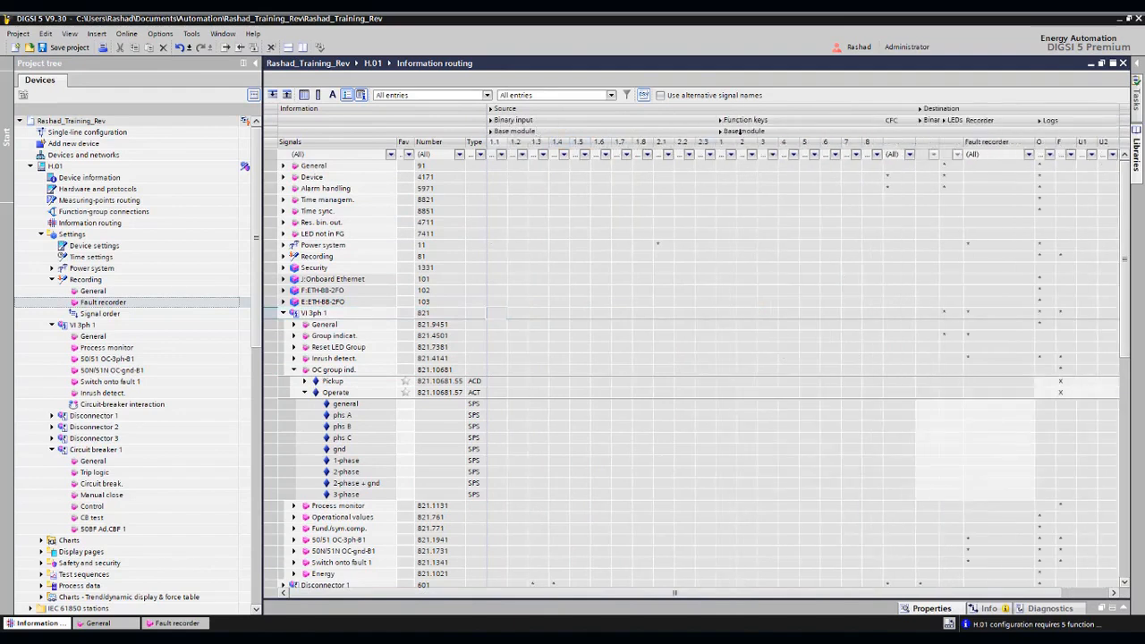
- Filter the information routing matrix to routed entries and collapse the VI 3ph 1 signal group
click(551, 97)
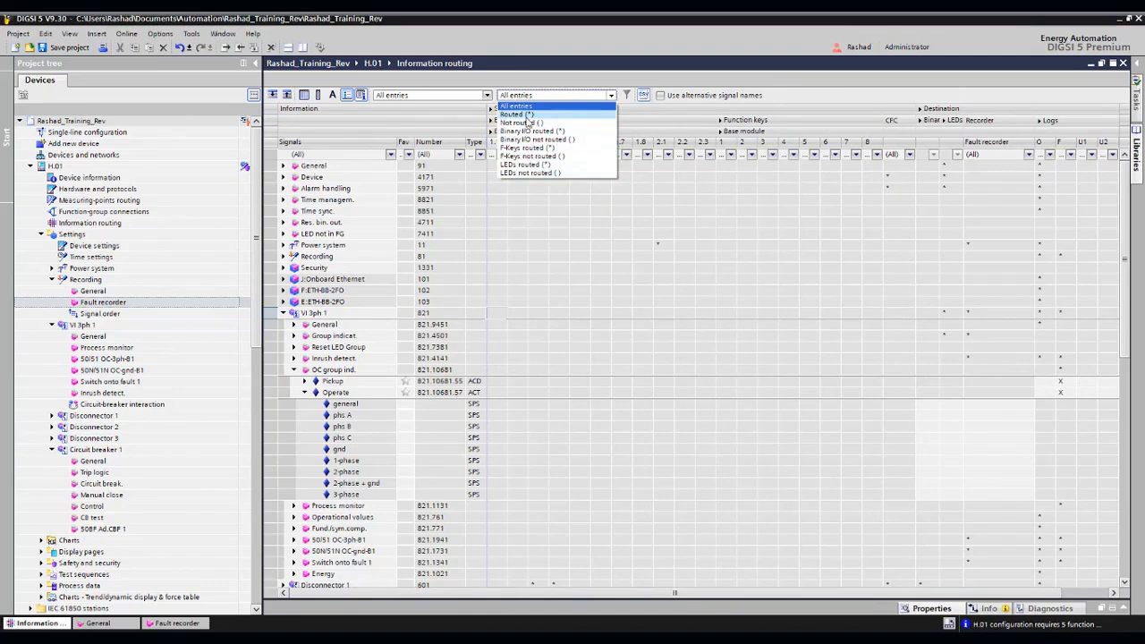
click(524, 114)
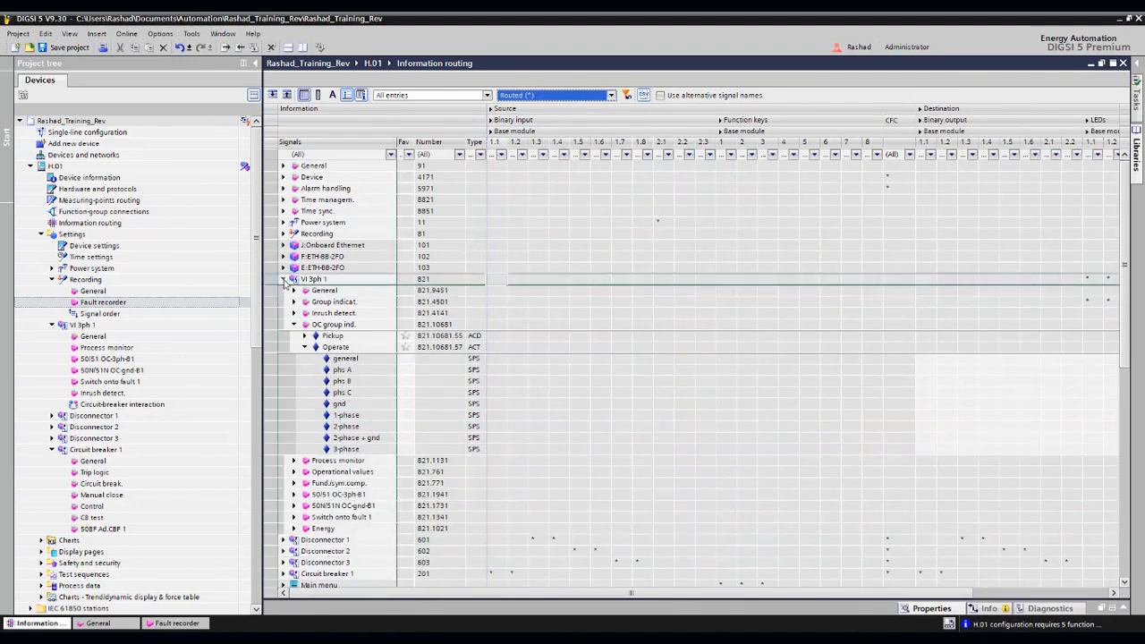
click(285, 281)
click(285, 279)
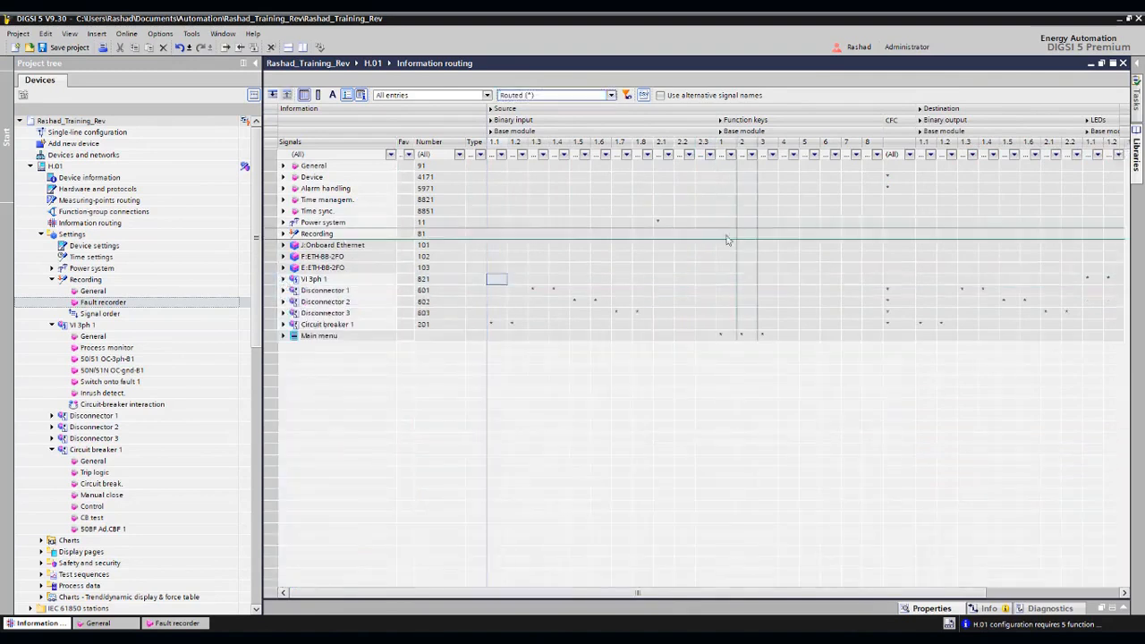
- Expand VI 3ph 1 down to the individual Pickup and Operate signals under Group indicat
click(285, 280)
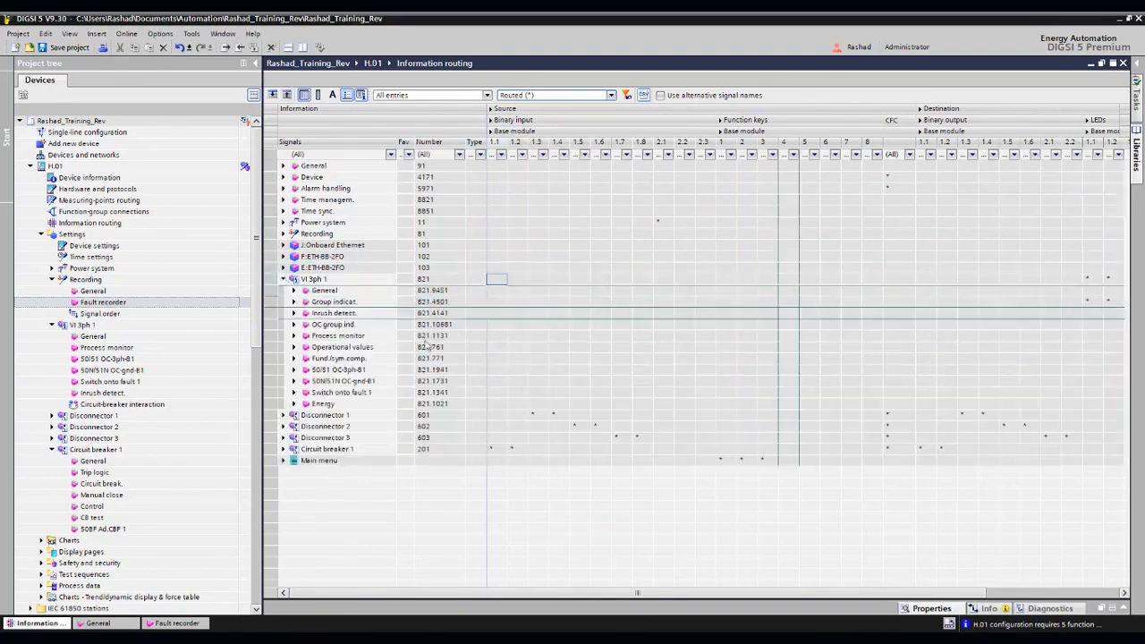
click(295, 303)
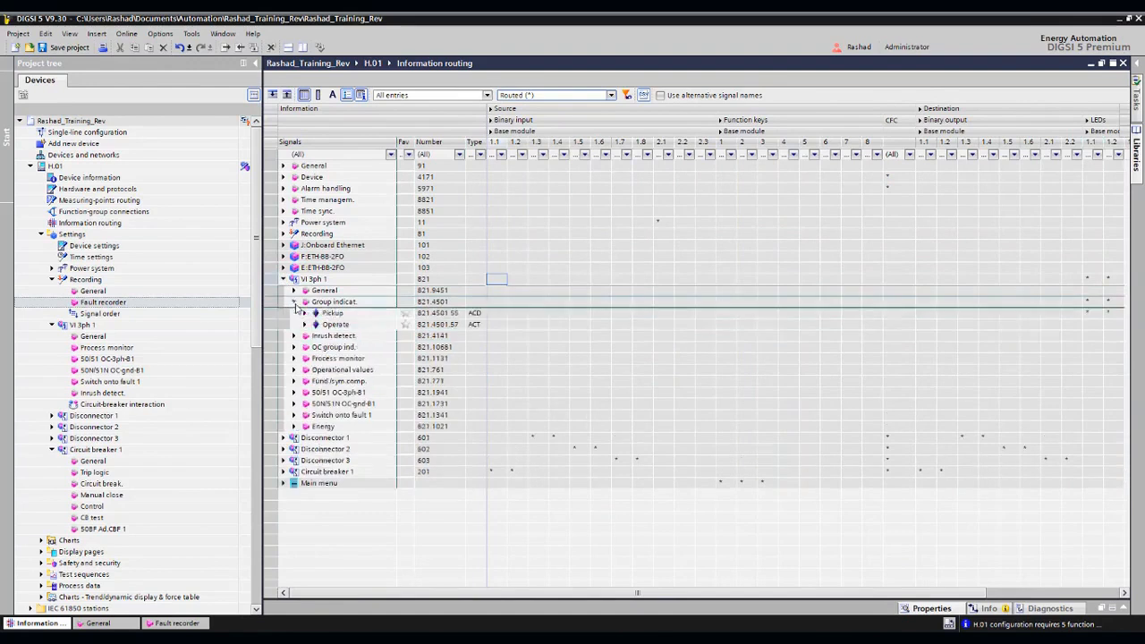
click(306, 324)
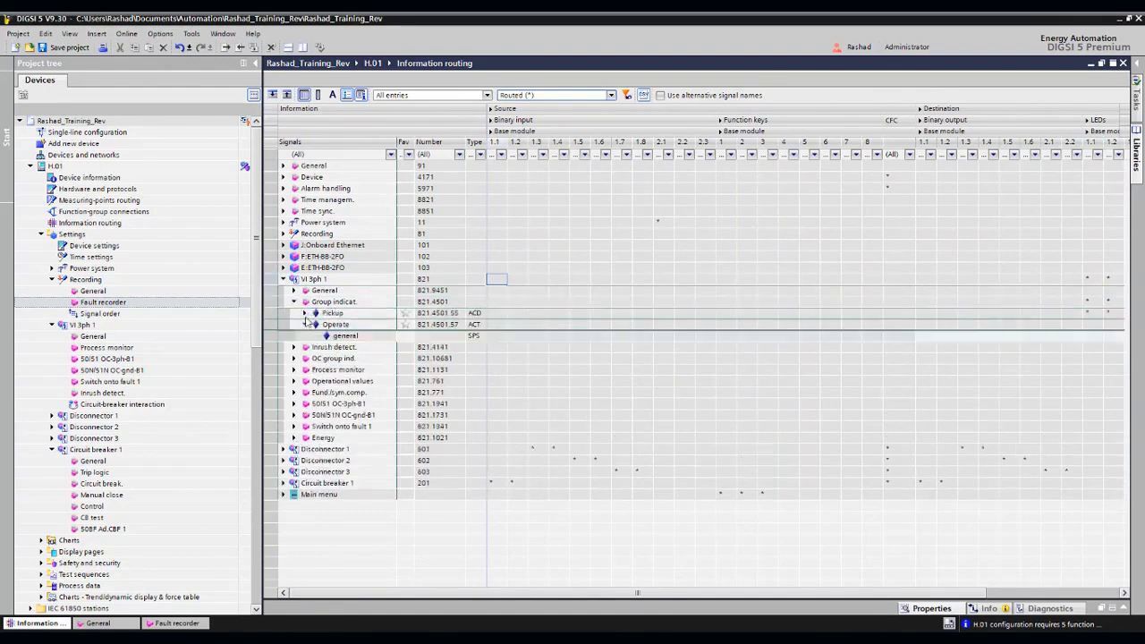
click(305, 313)
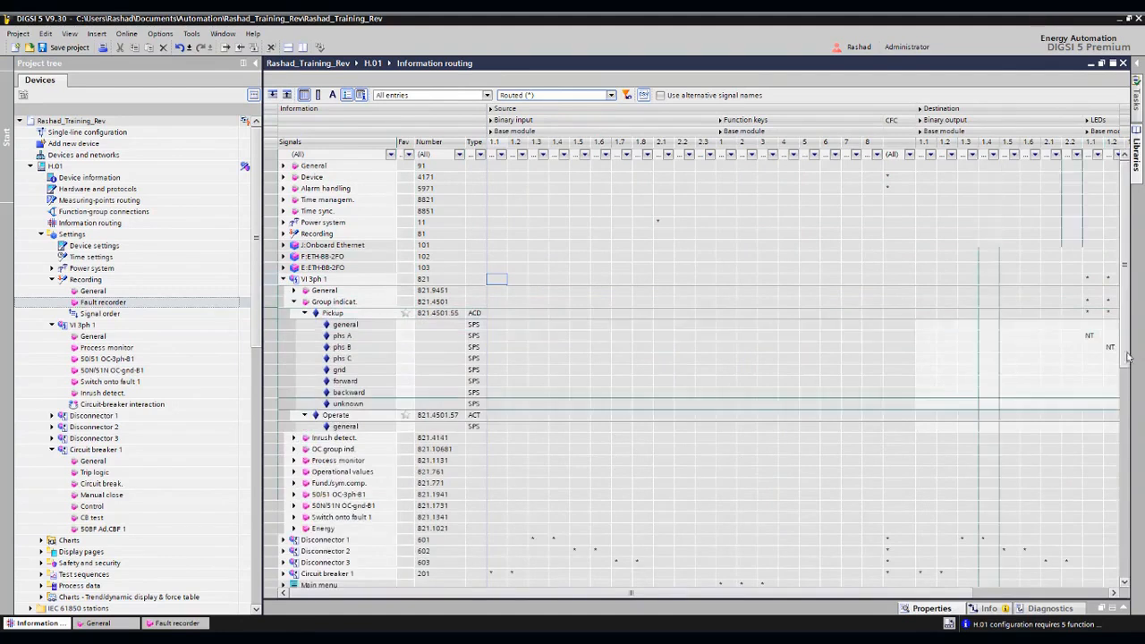
- Examine the fault recorder and LED routings of the Group indicat. Pickup signals, including the latching options for phs A on LED 1.1
click(927, 596)
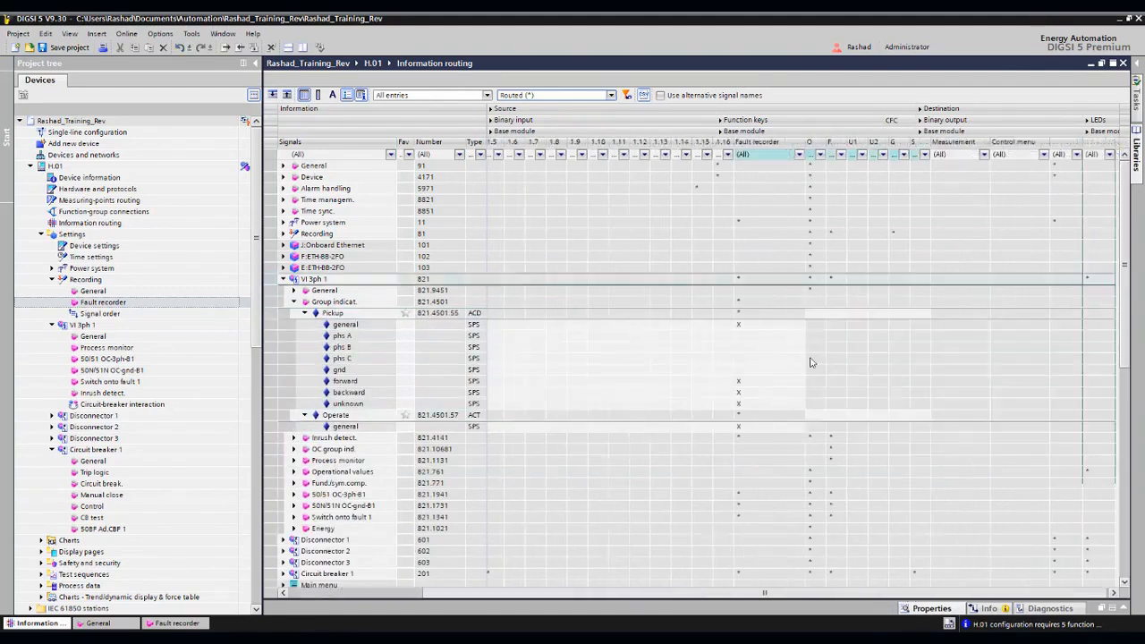
click(508, 597)
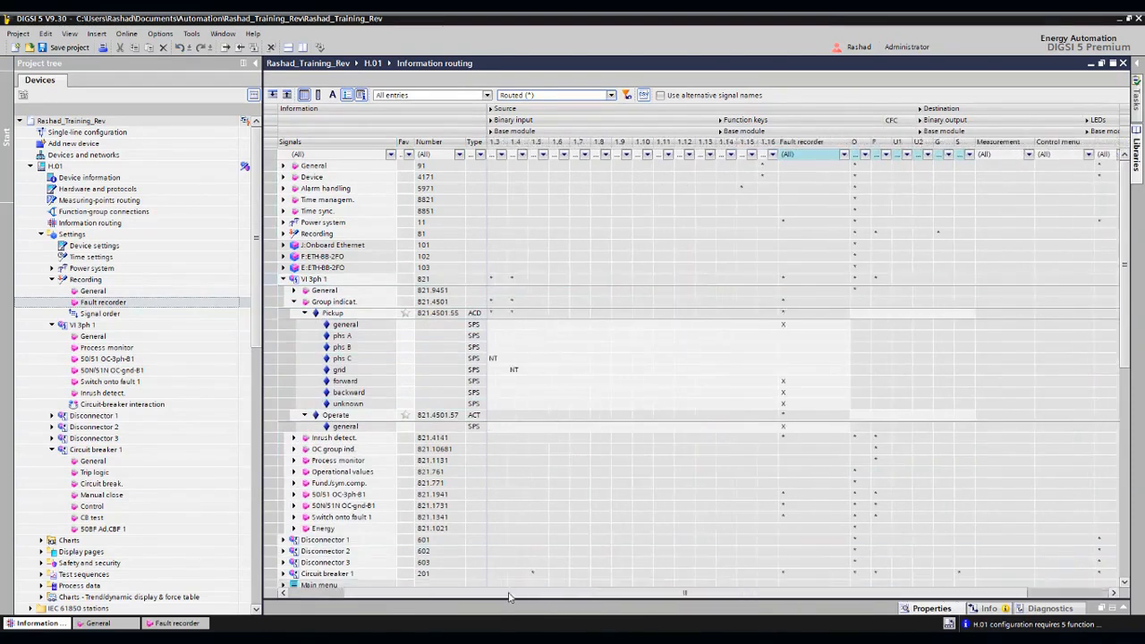
click(508, 597)
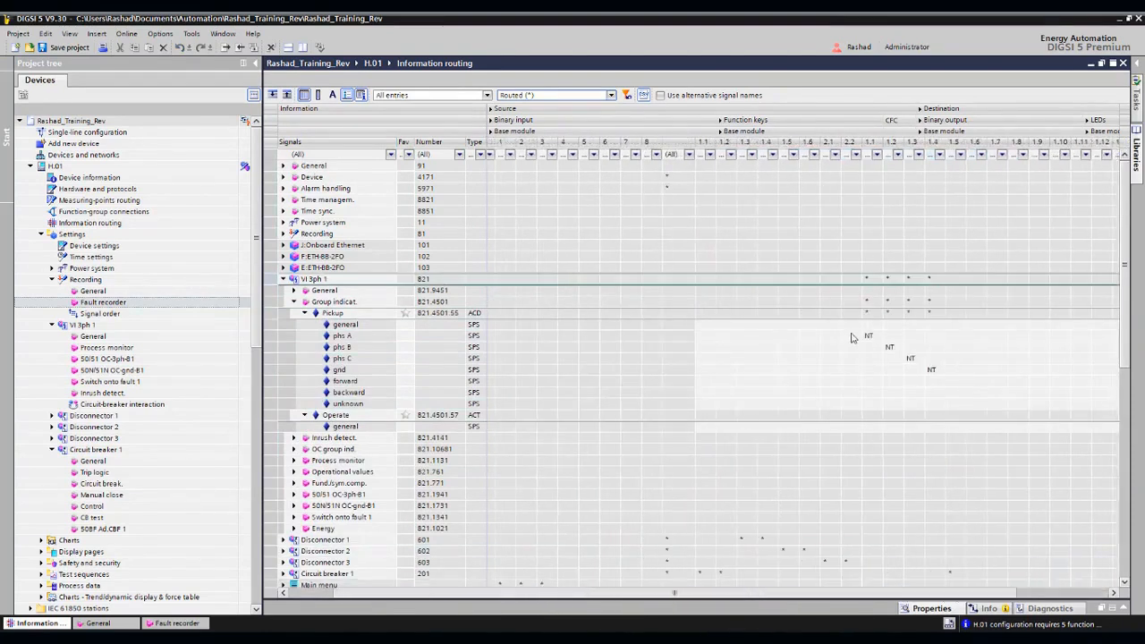
right_click(869, 336)
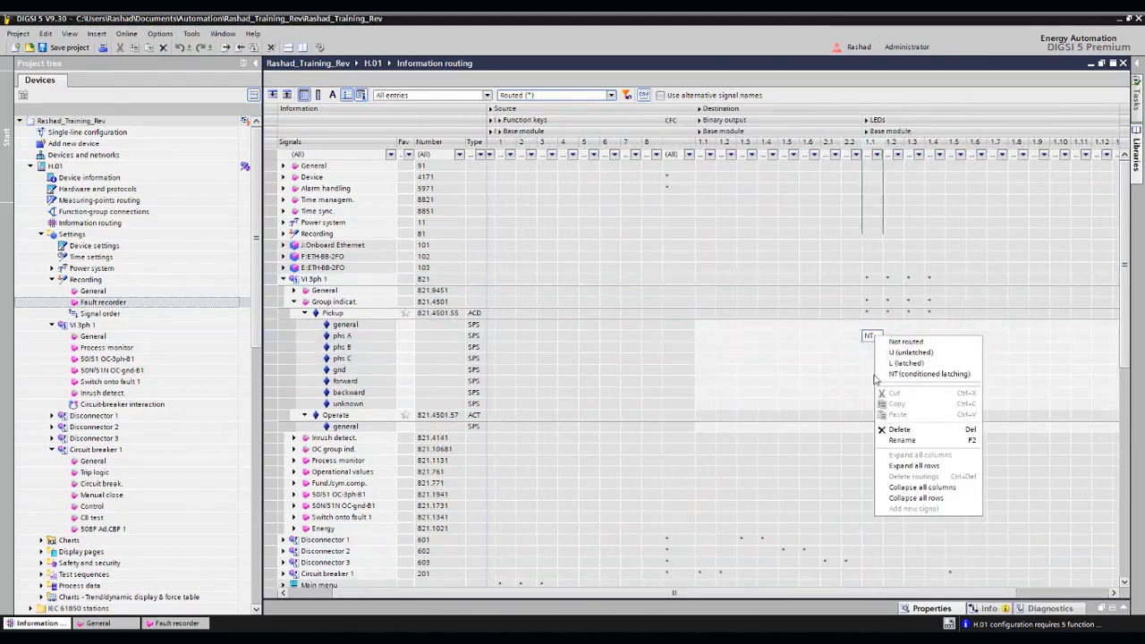
click(921, 374)
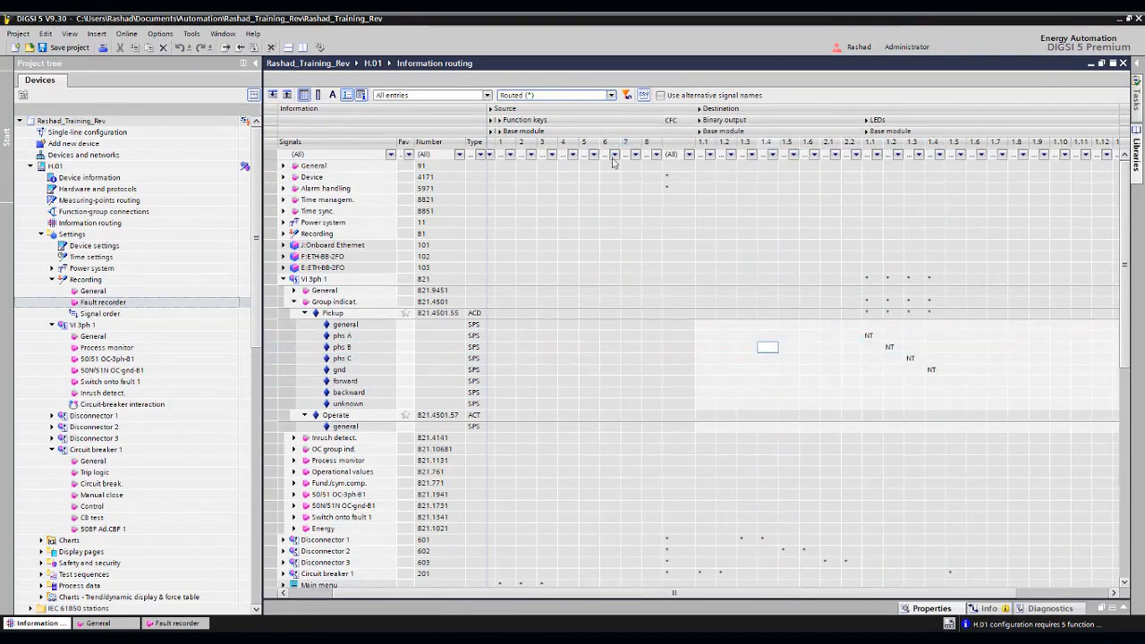
- Review the available routing filter choices and return to the binary input columns of the matrix
click(611, 95)
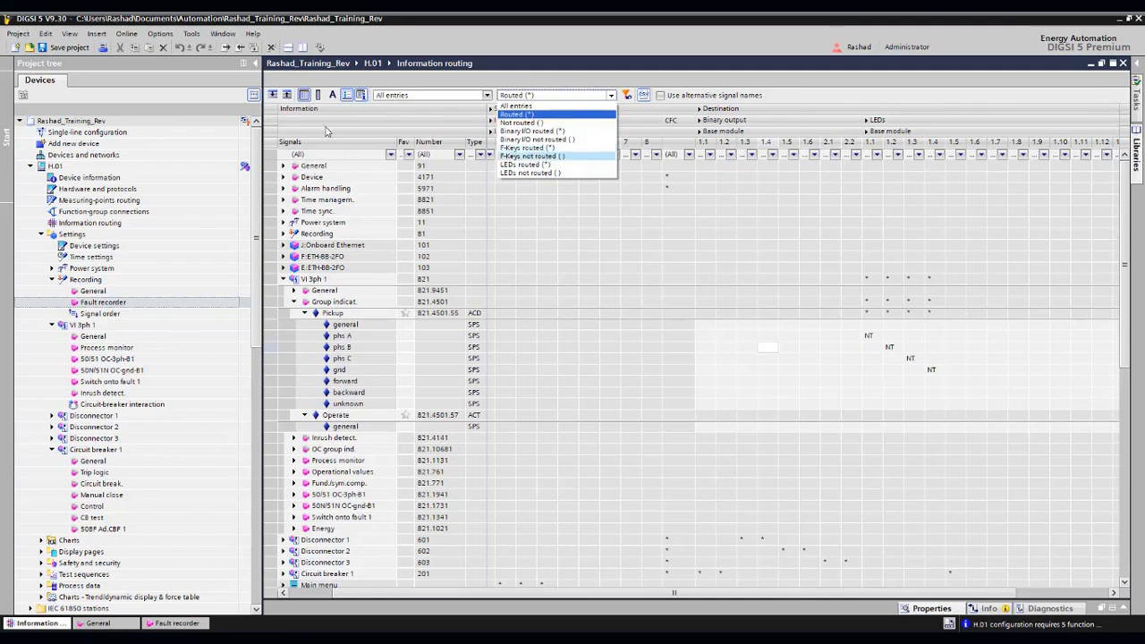
click(378, 598)
click(314, 600)
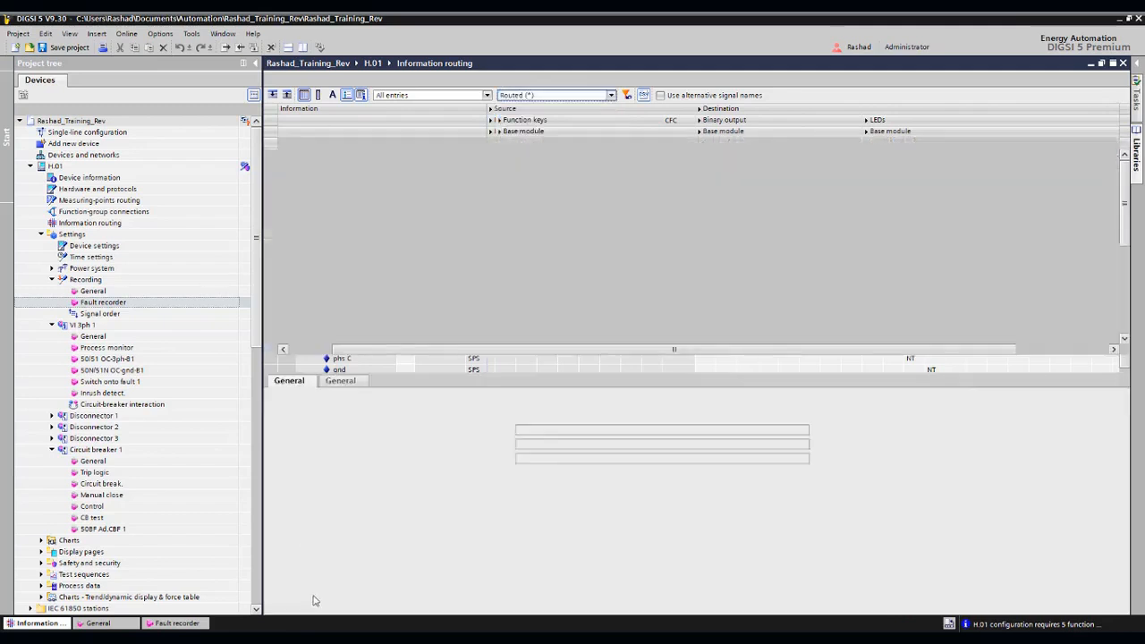
click(1123, 365)
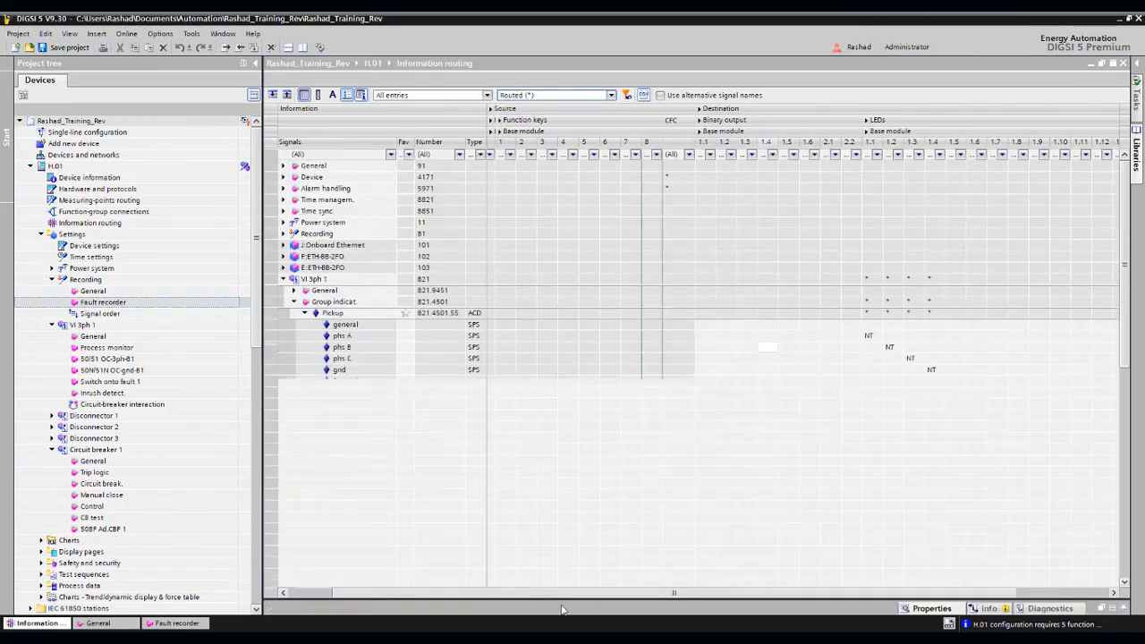
drag(544, 594, 465, 594)
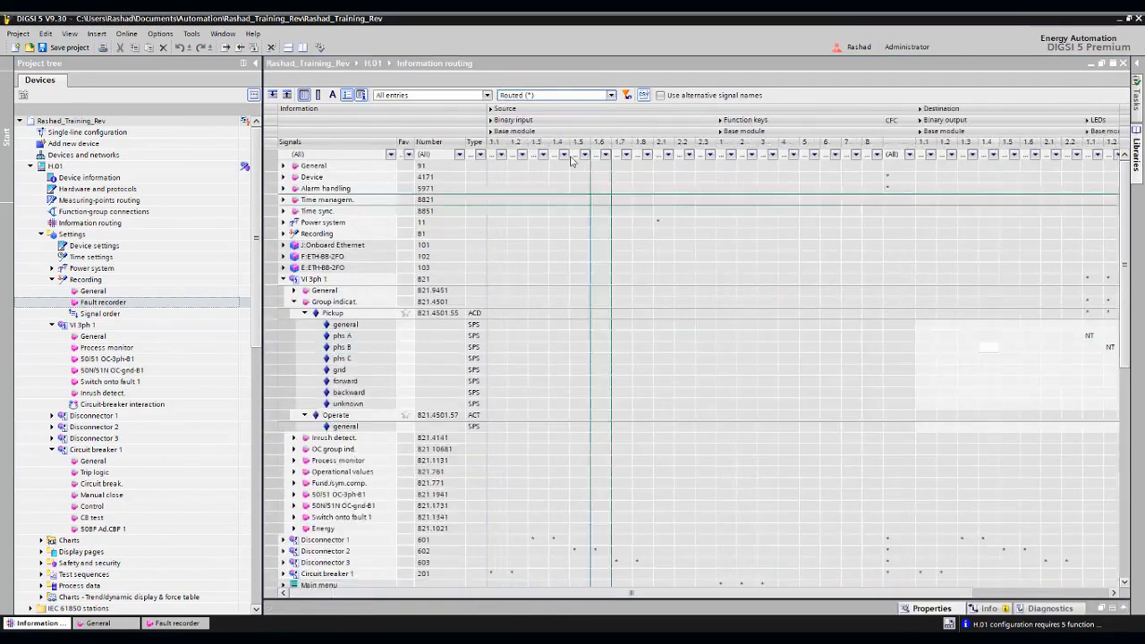
- Condense the input, output and LED columns into single columns and expand the Circuit break. signals of Circuit breaker 1
click(317, 95)
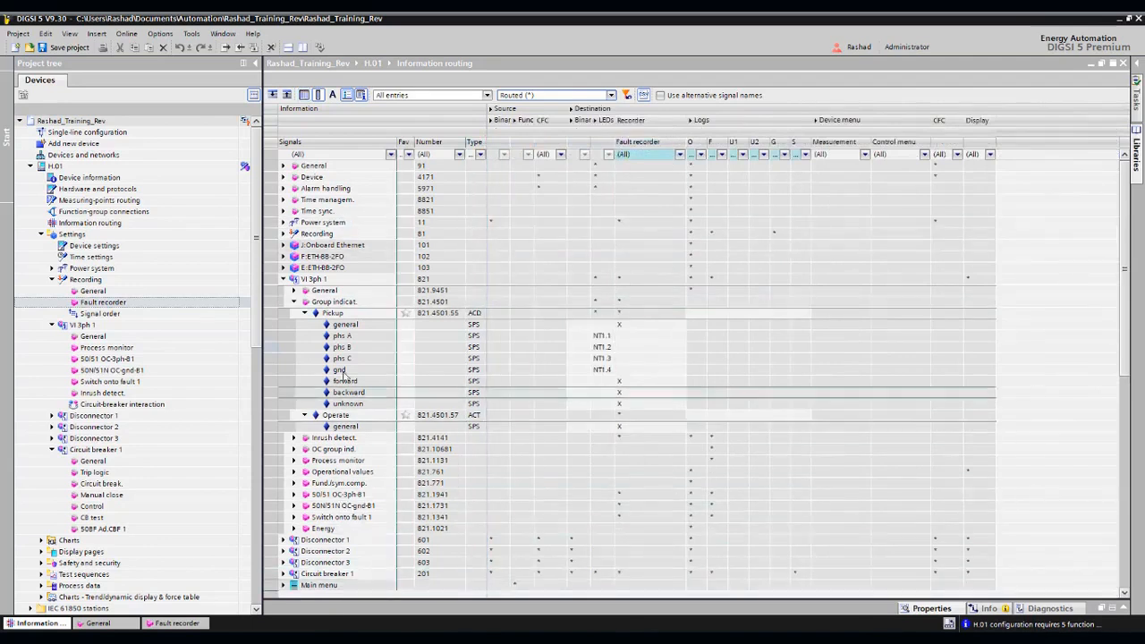
click(282, 280)
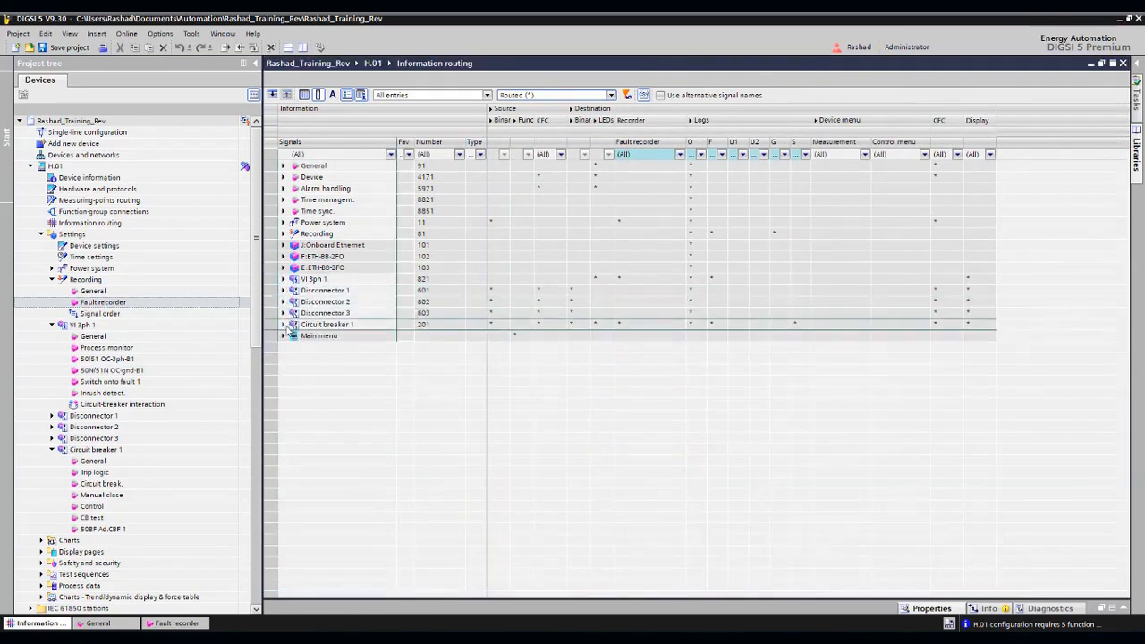
click(284, 325)
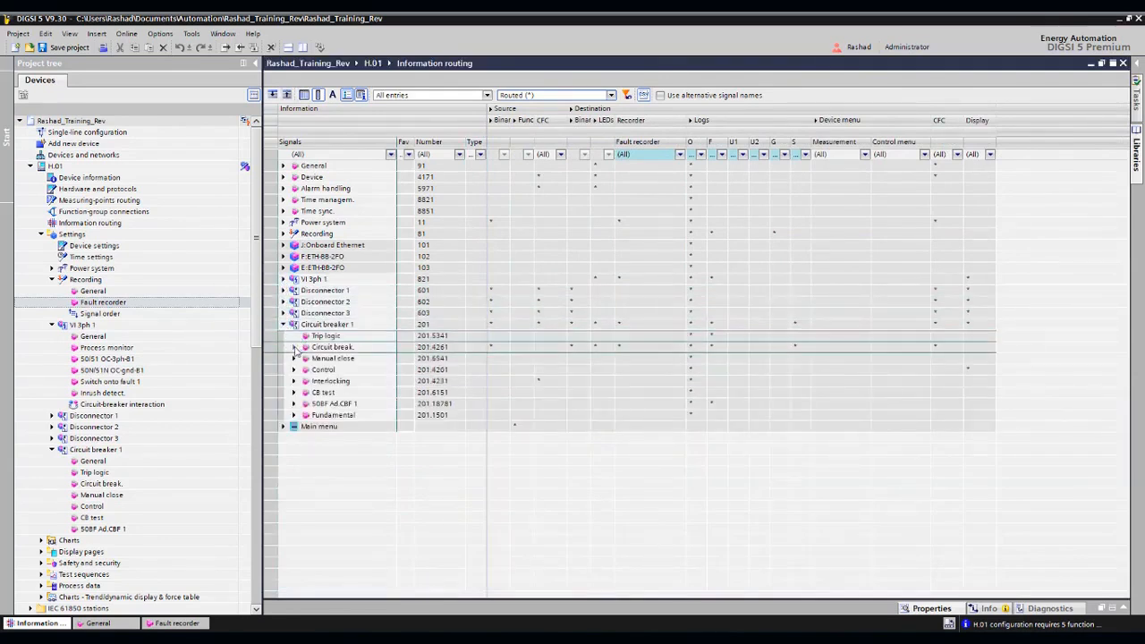
click(294, 347)
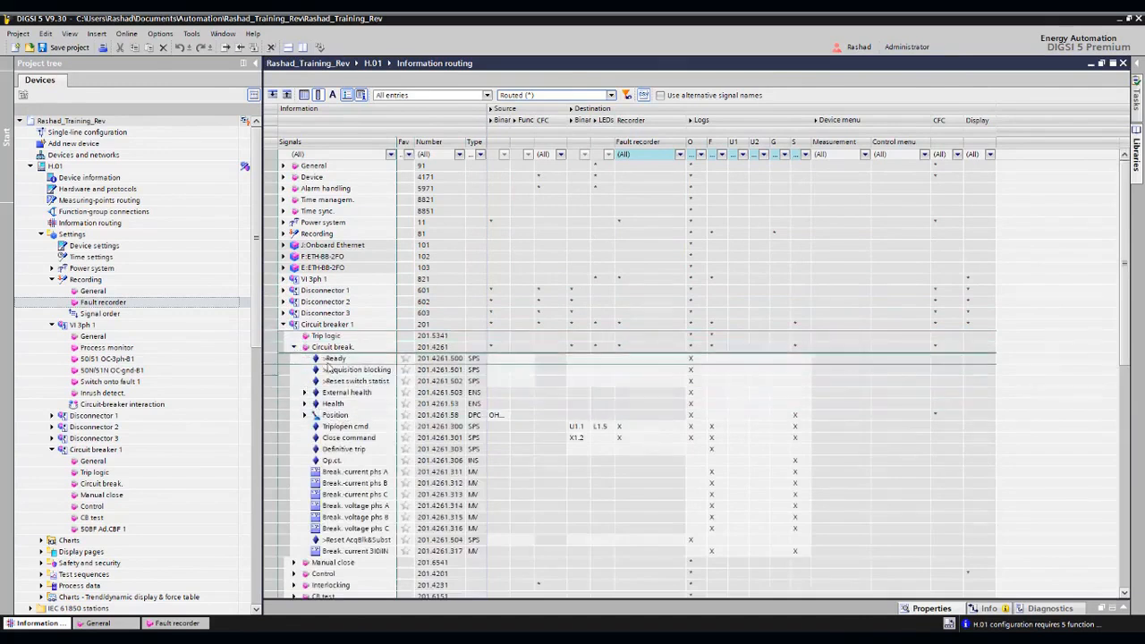
- Route the >Ready signal of Circuit breaker 1 to a binary input by entering H1.2
right_click(504, 361)
click(499, 360)
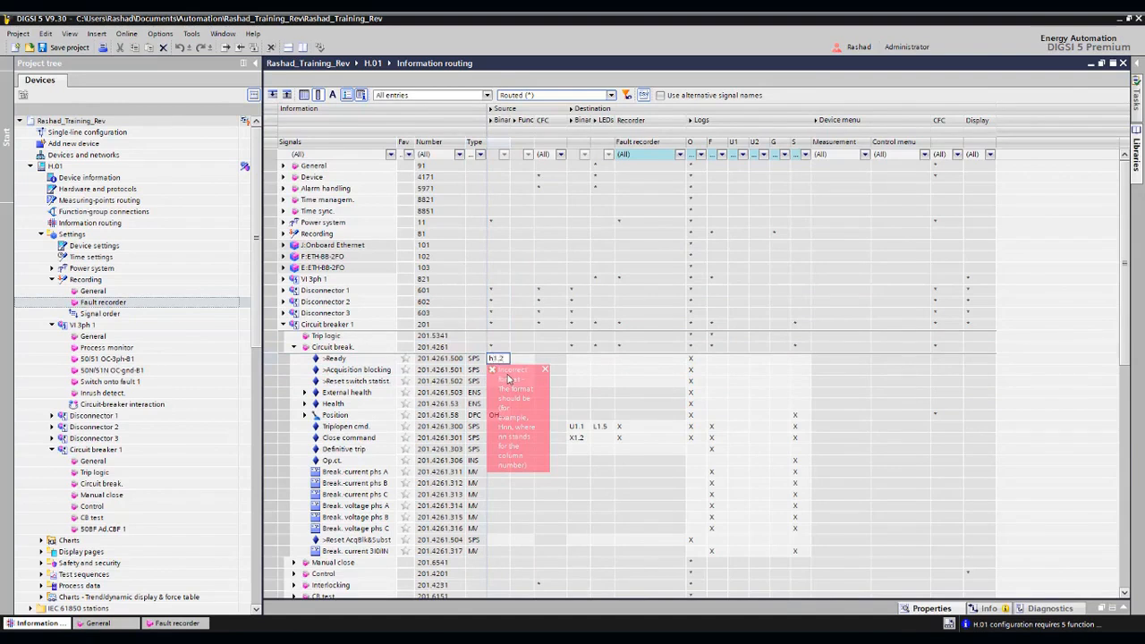
key(Return)
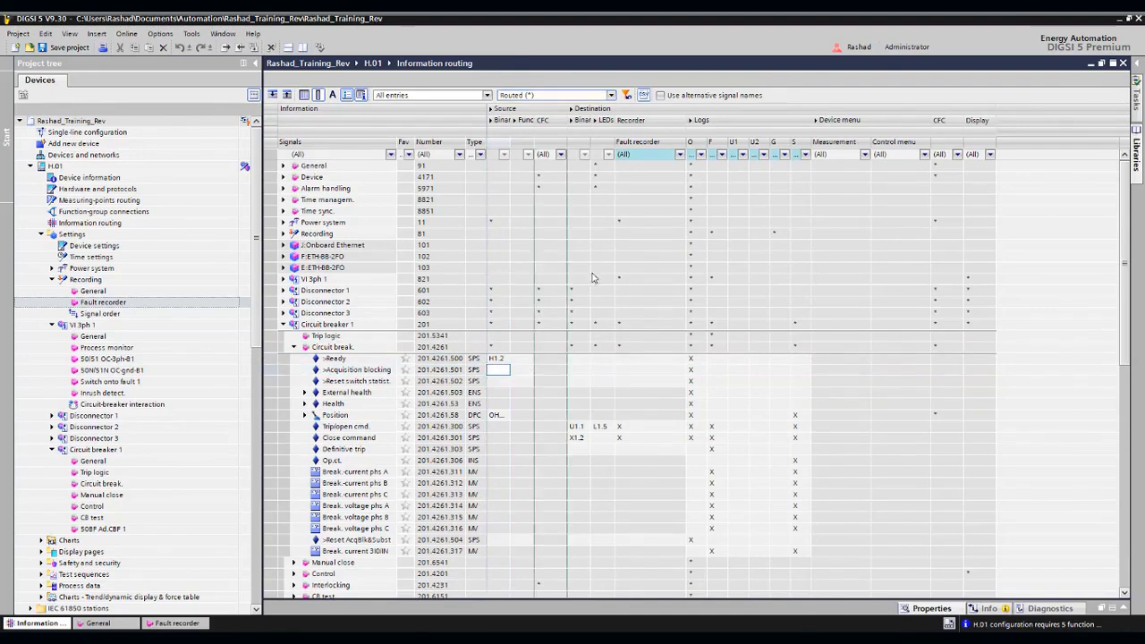
- Route the >Acquisition blocking signal of Circuit breaker 1 to a binary output by entering U1.4
click(580, 373)
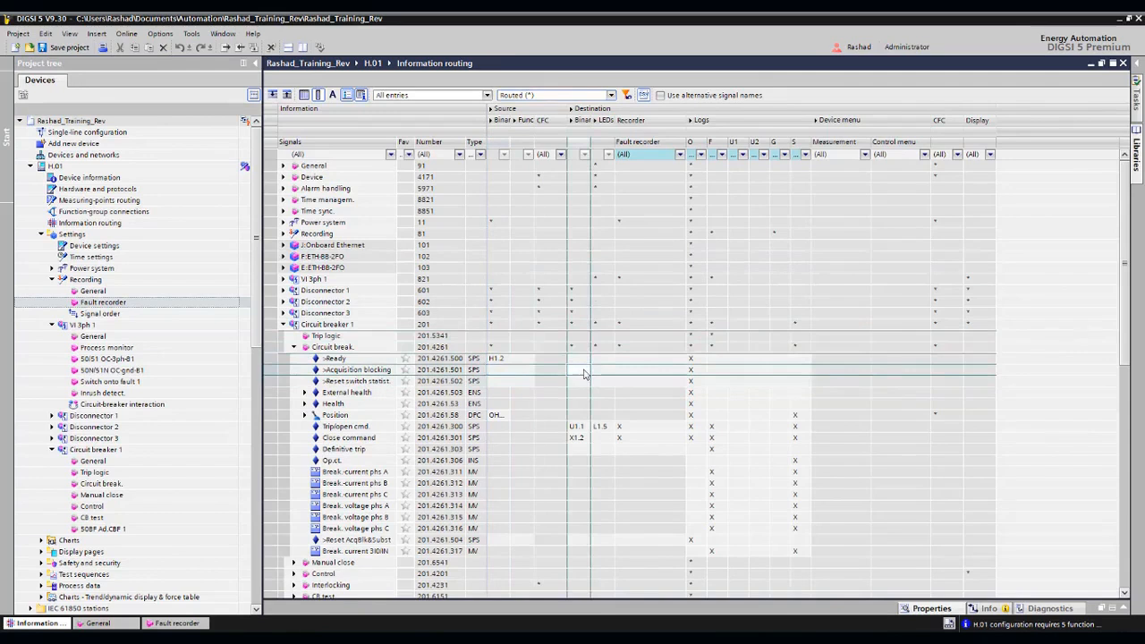
text(U1)
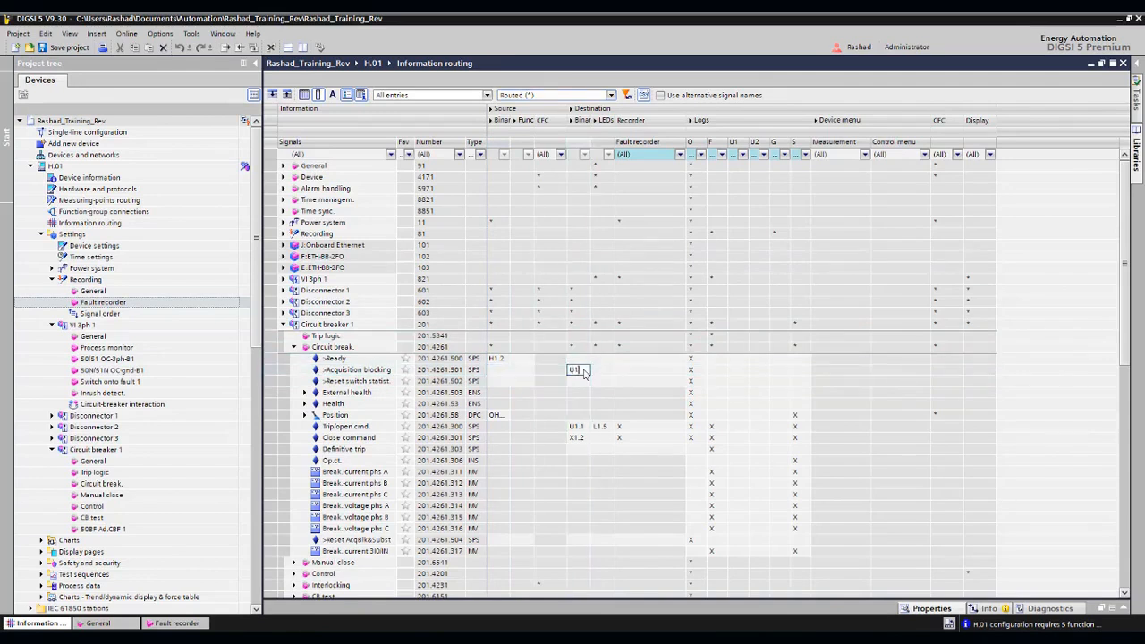
text(.4)
key(Return)
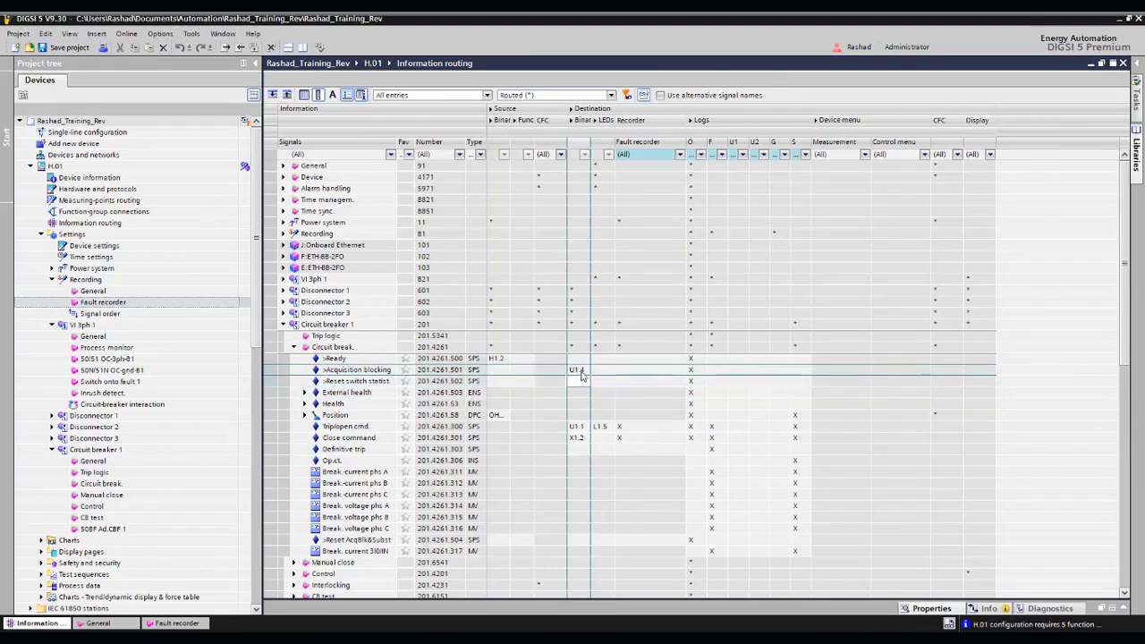
right_click(579, 378)
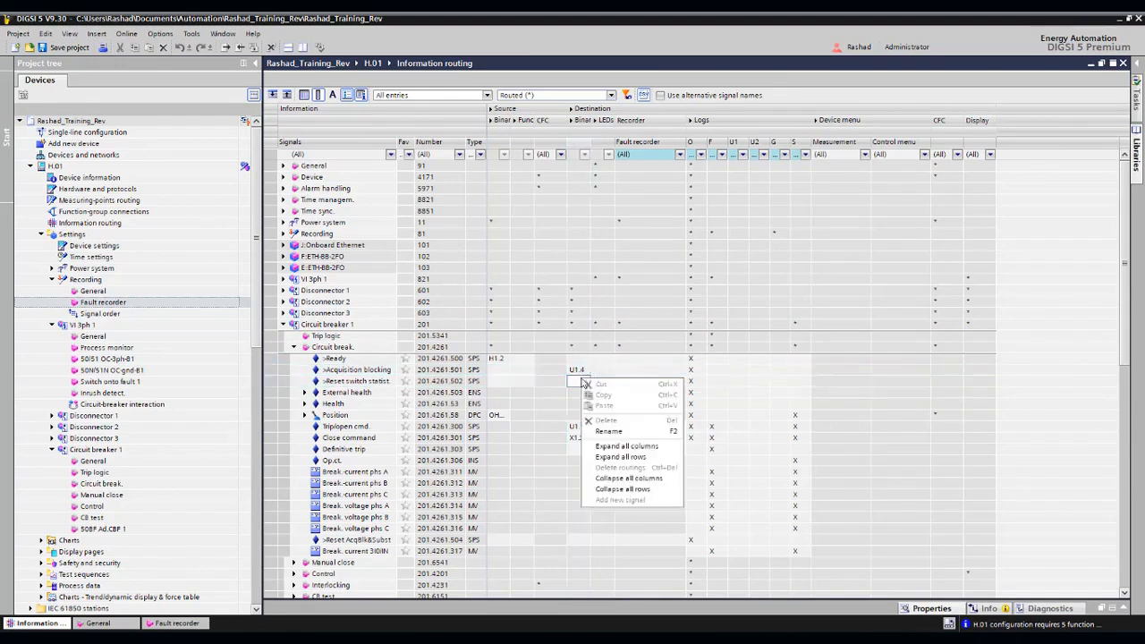
click(94, 224)
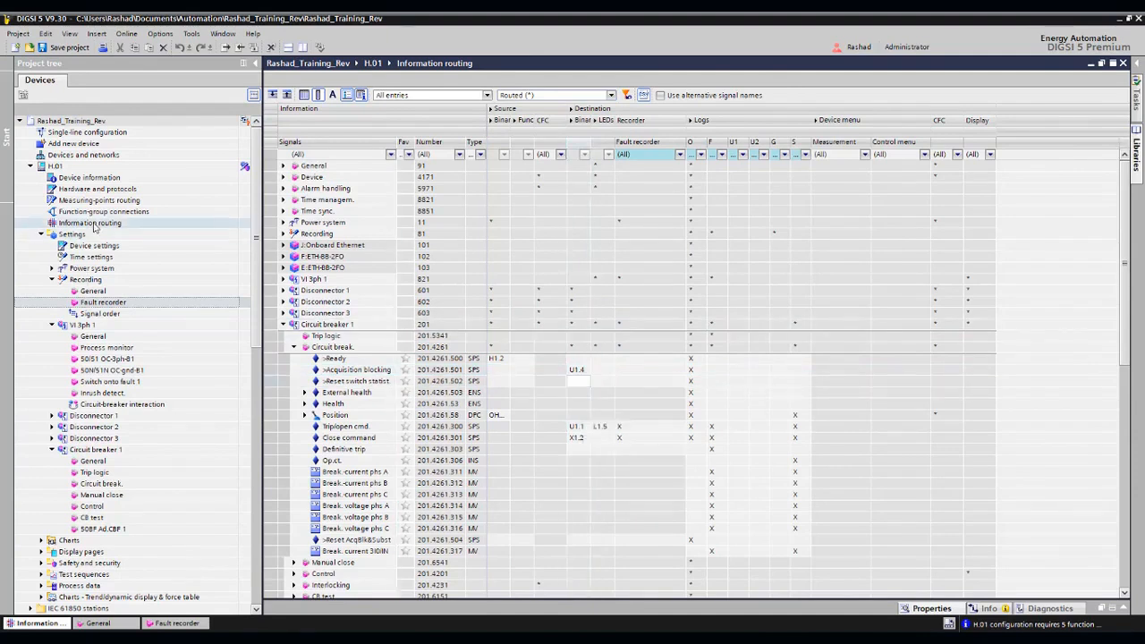